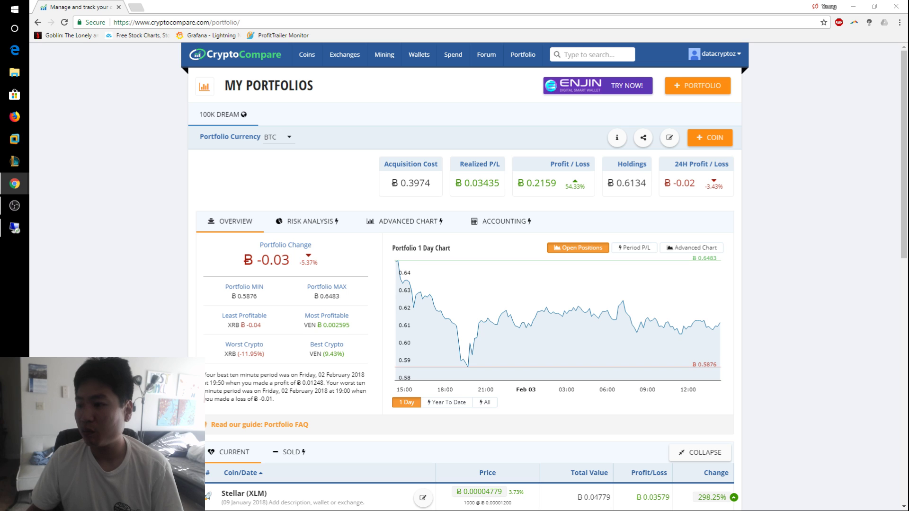
- View the remote server's desktop and examine the Total Current Value on the ProfitTrailer monitoring page
left_click(14, 228)
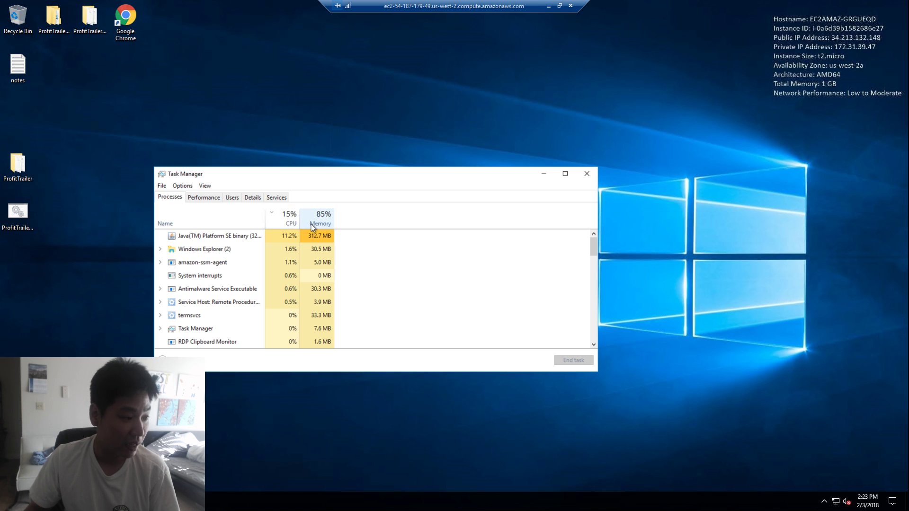
left_click(548, 6)
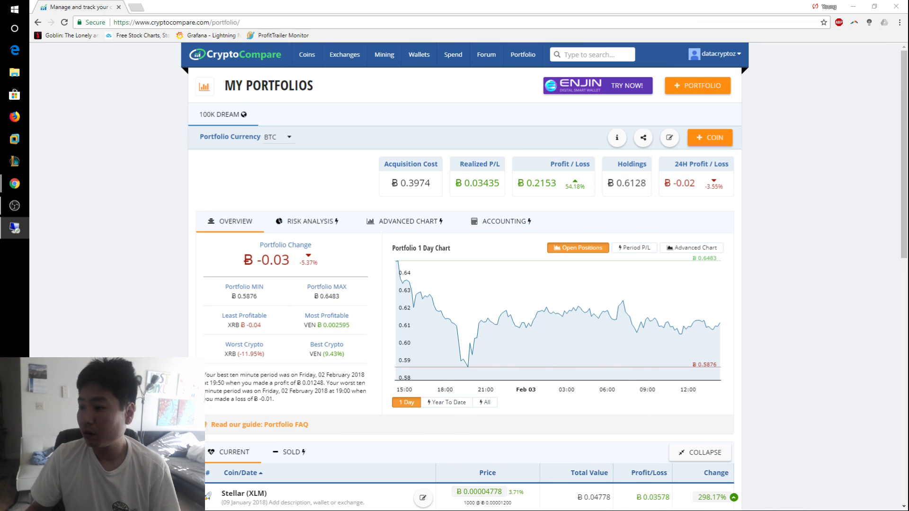
key("alt+Tab")
left_click_drag(448, 133, 463, 133)
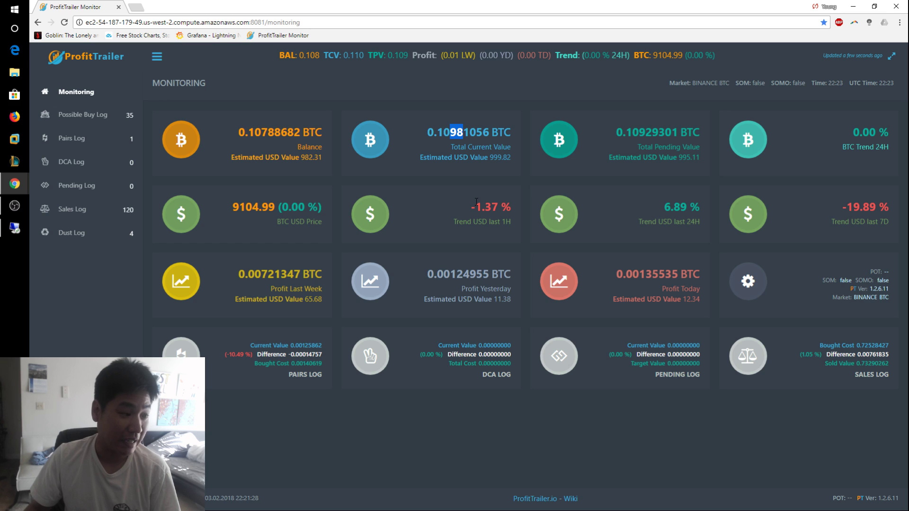
left_click(444, 137)
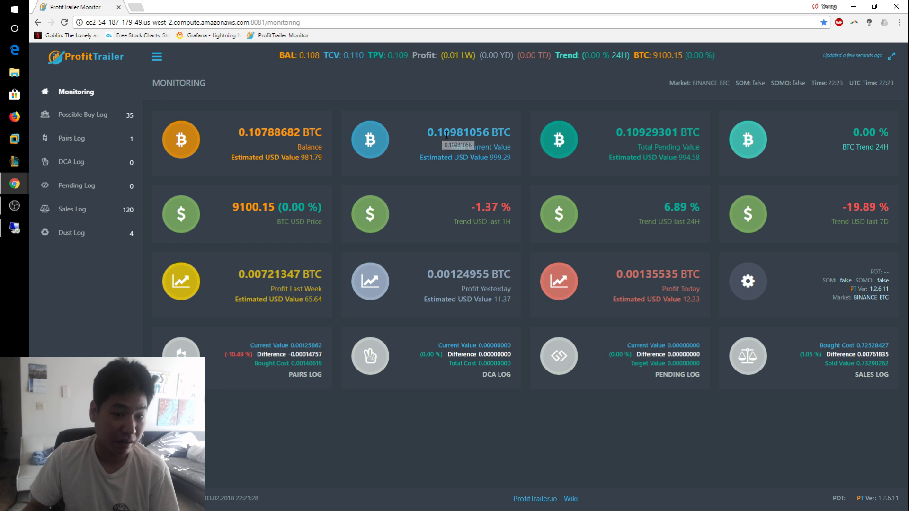
triple_click(463, 128)
left_click_drag(462, 133, 451, 132)
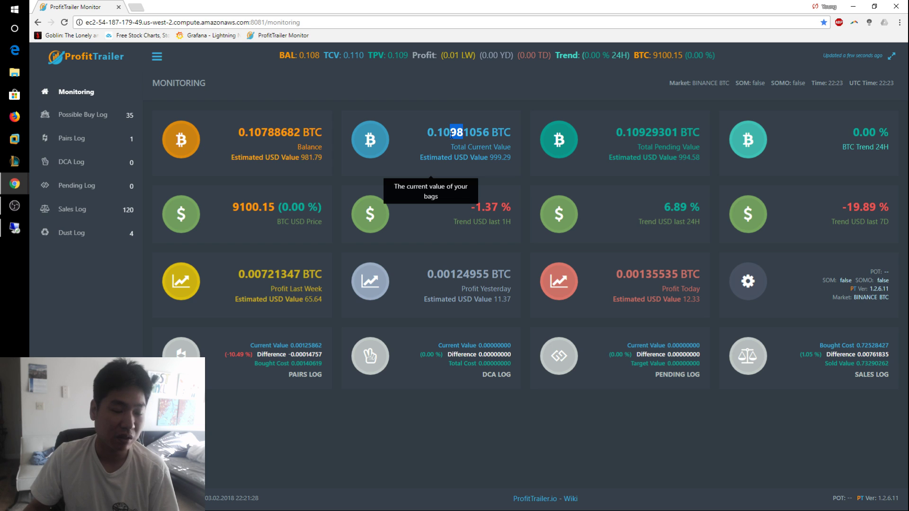
key("alt+Tab")
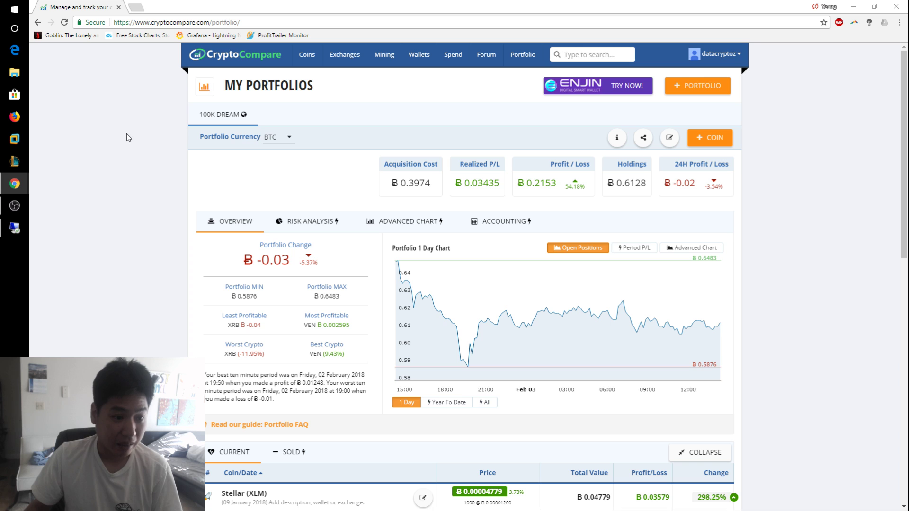
- Open aws.amazon.com in a new browser tab and sign in to the AWS console
left_click(136, 8)
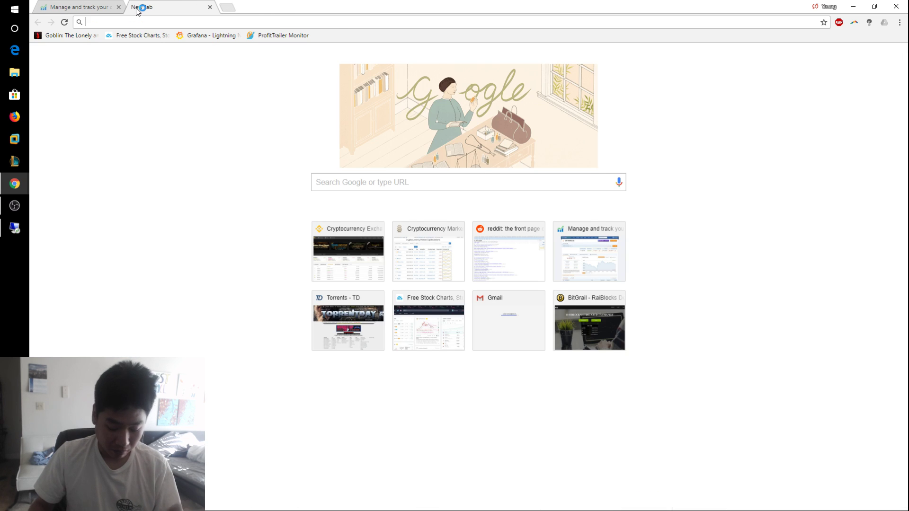
type("aws.amazon.com")
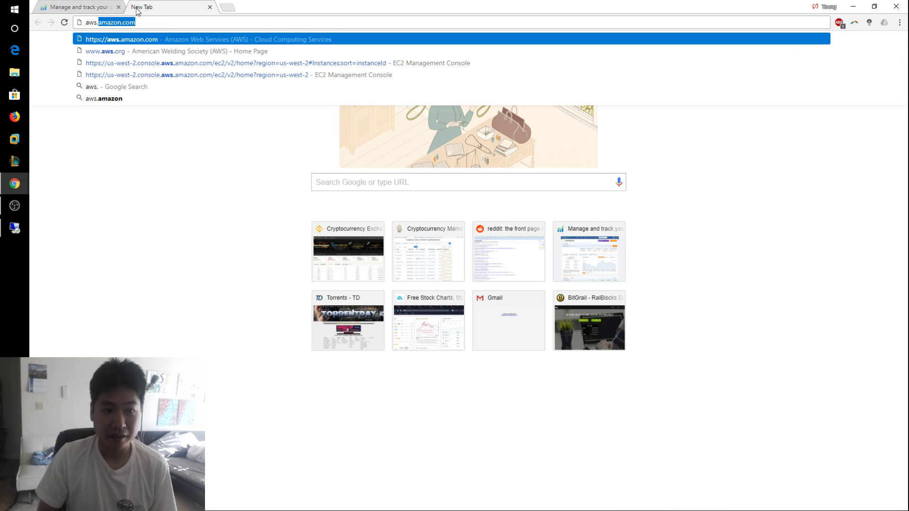
key("Return")
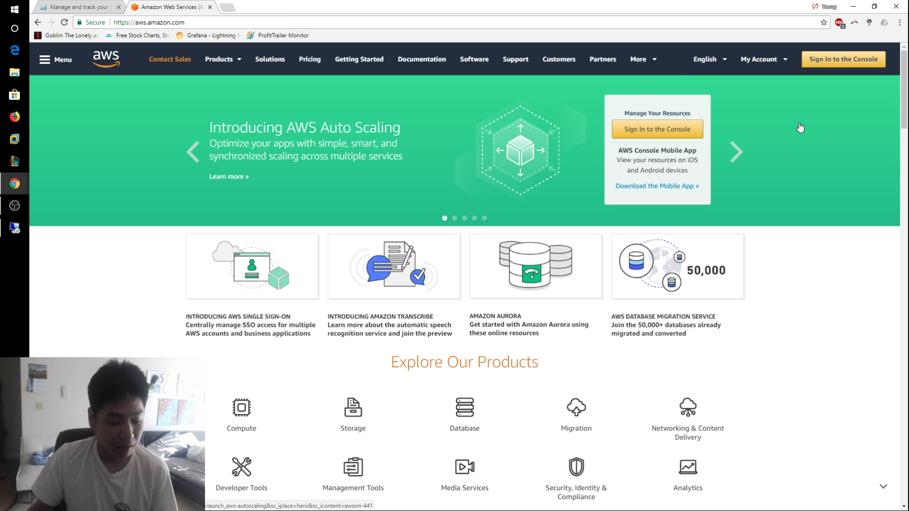
left_click(834, 59)
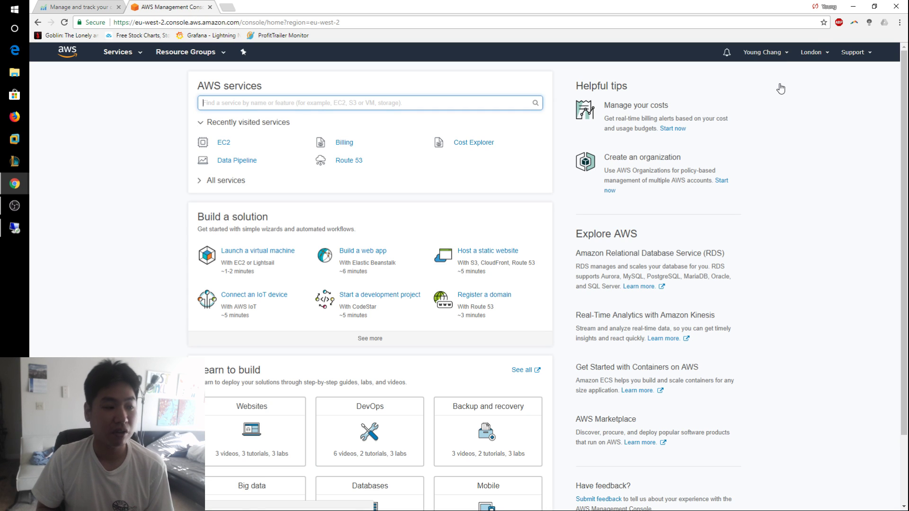
- Switch the console region to EU (Paris) and review the other available regions
left_click(812, 52)
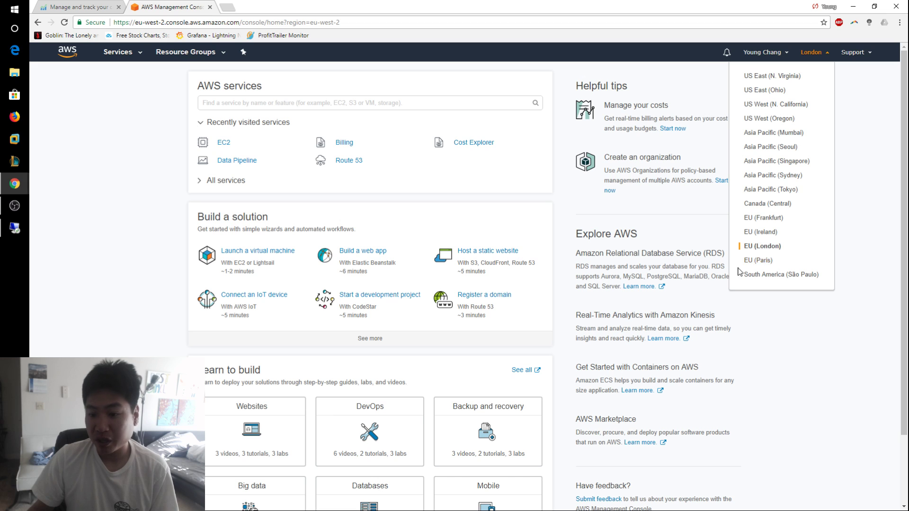
left_click(760, 261)
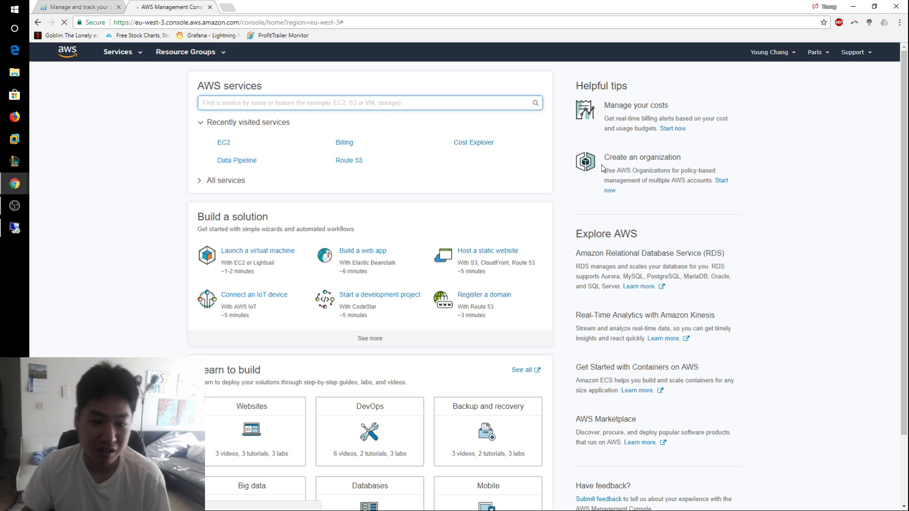
left_click(816, 53)
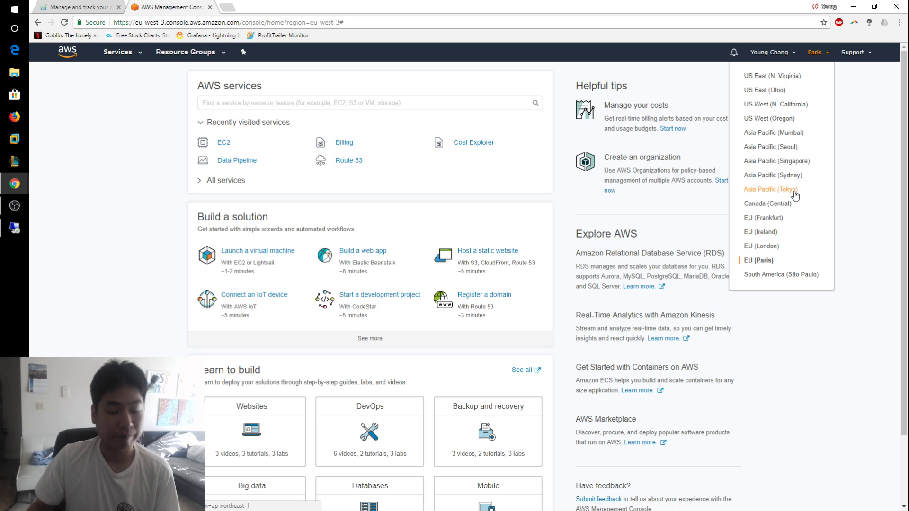
left_click(799, 385)
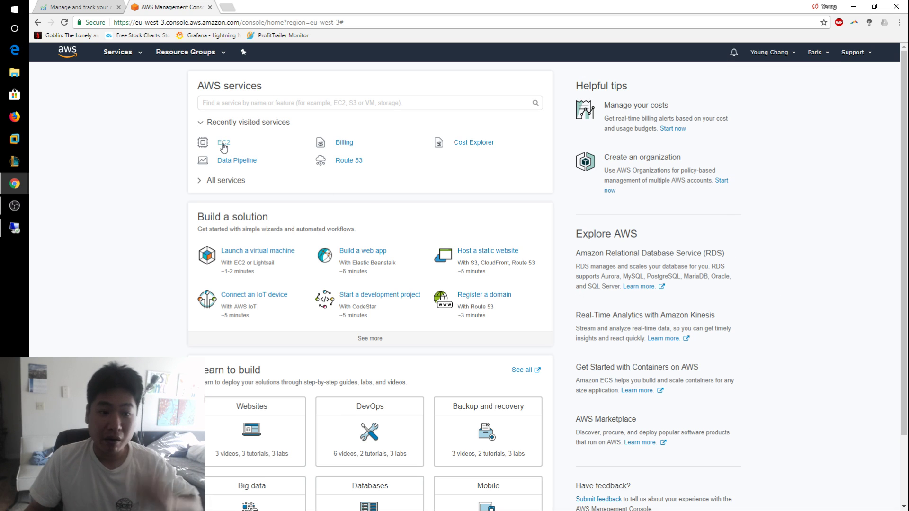
left_click(814, 54)
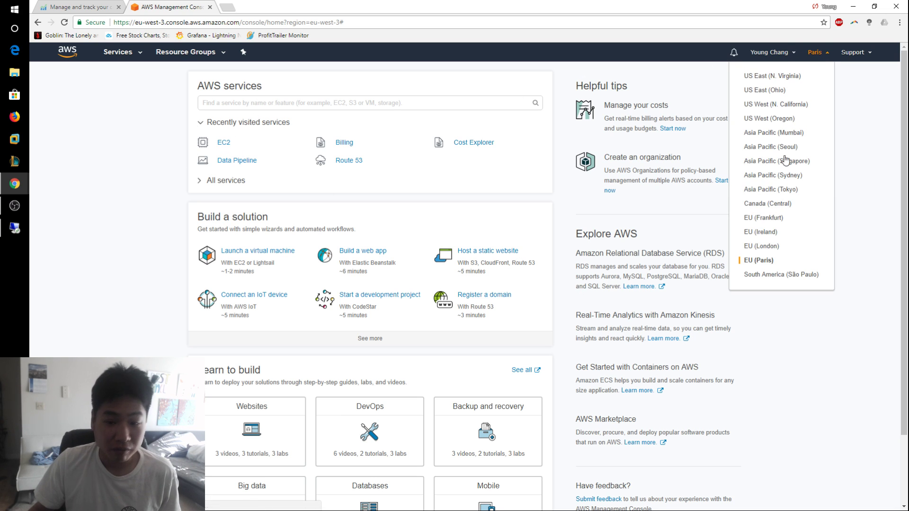
- Open the EC2 service dashboard for the Paris region
left_click(225, 143)
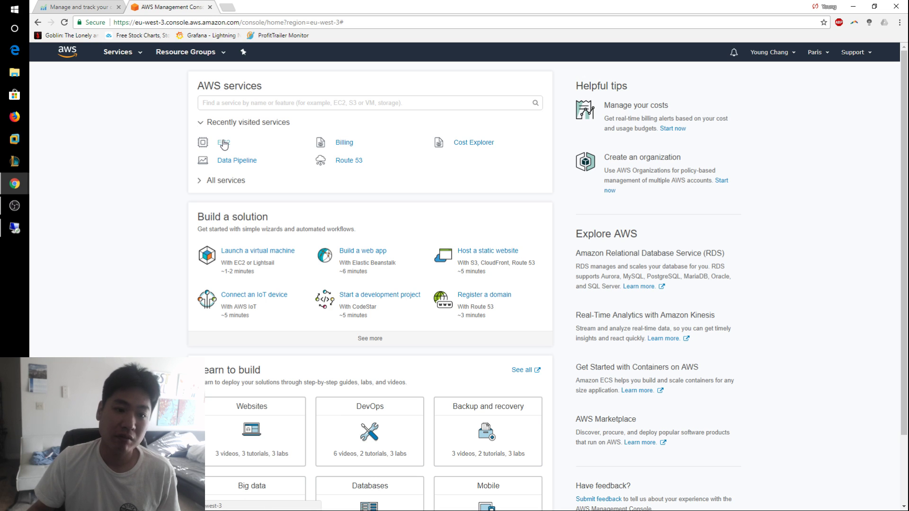
left_click(224, 143)
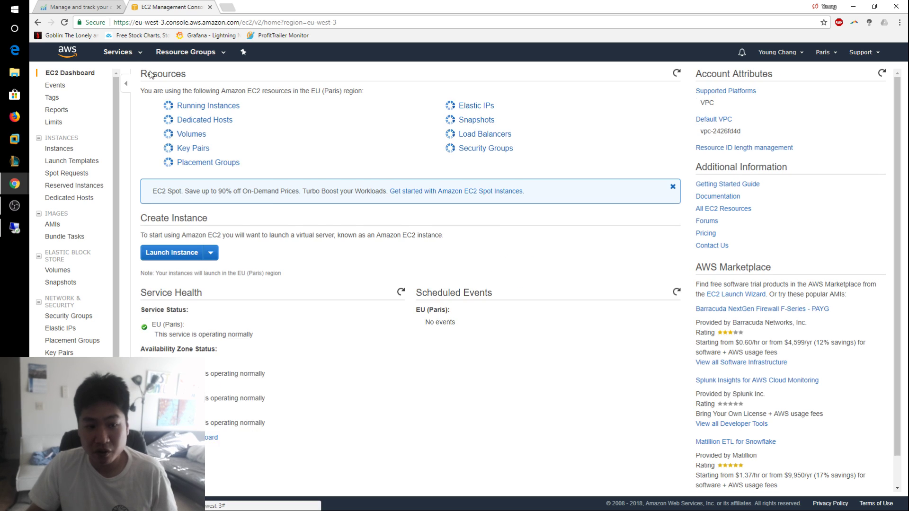
left_click(134, 55)
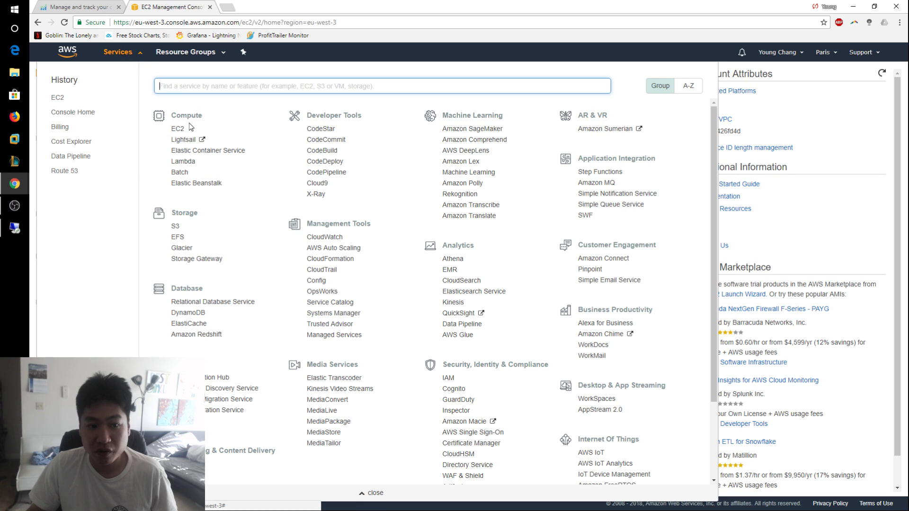
left_click(181, 133)
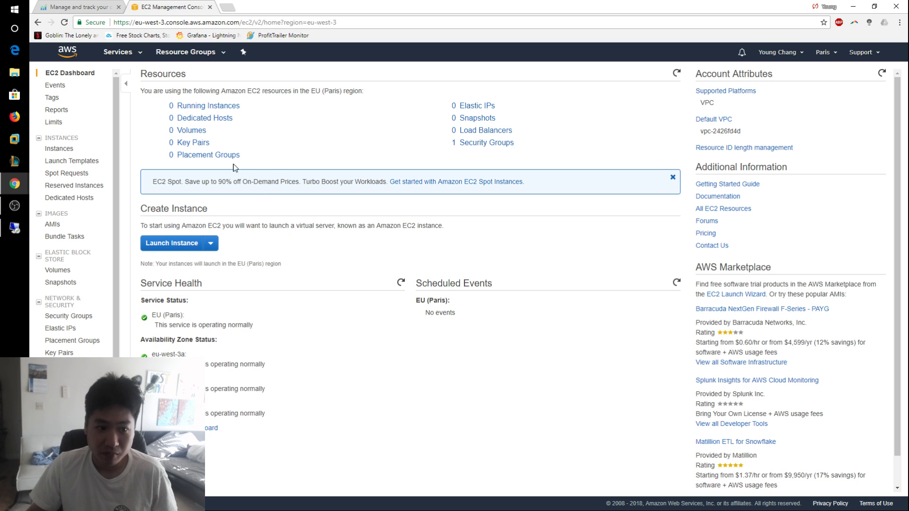
- Configure a new EC2 instance with the Microsoft Windows Server 2016 Base image and t2.micro type, up to the launch review
left_click(172, 242)
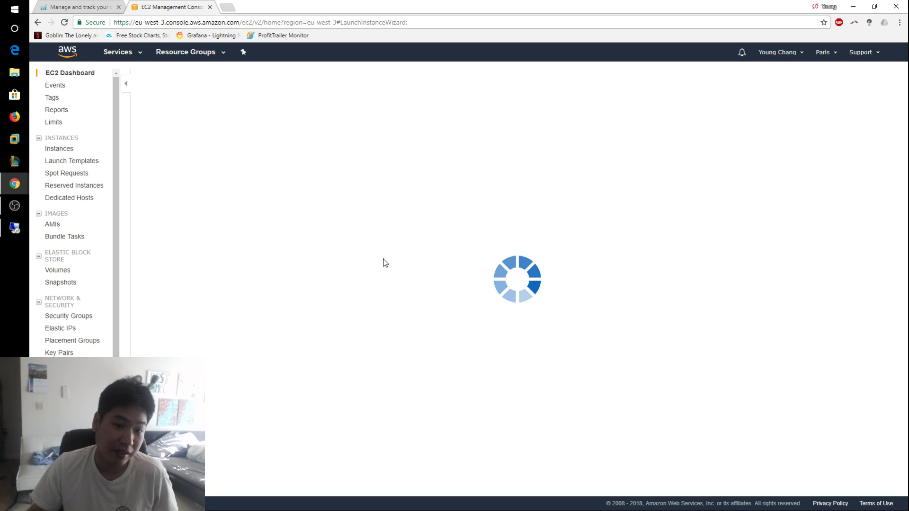
scroll(264, 243, "down", 6)
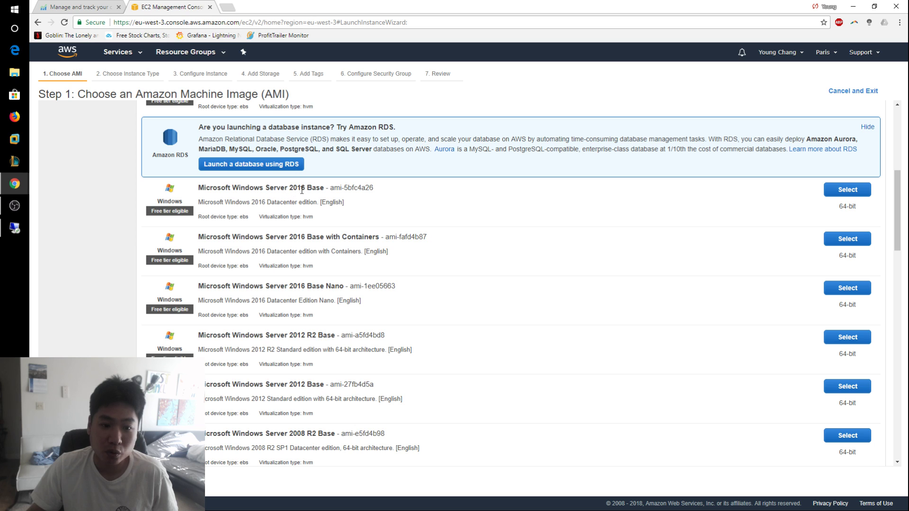
left_click(847, 189)
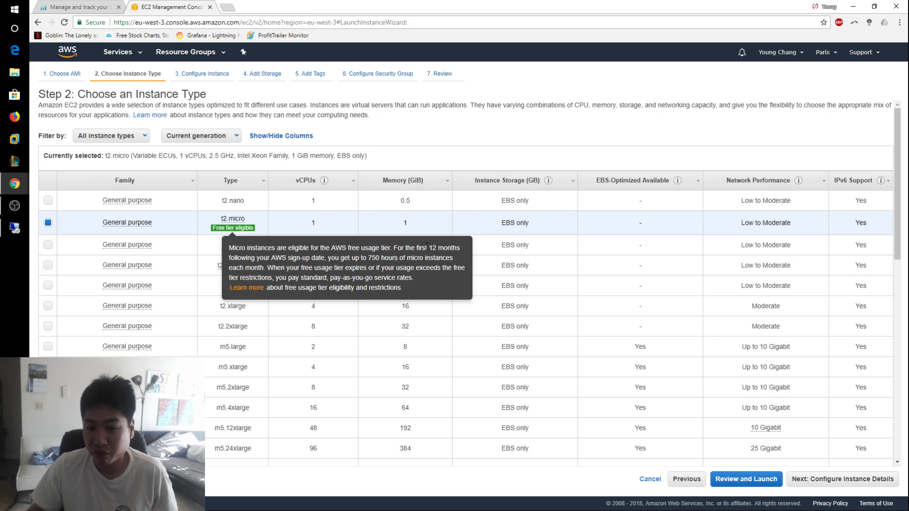
left_click(757, 480)
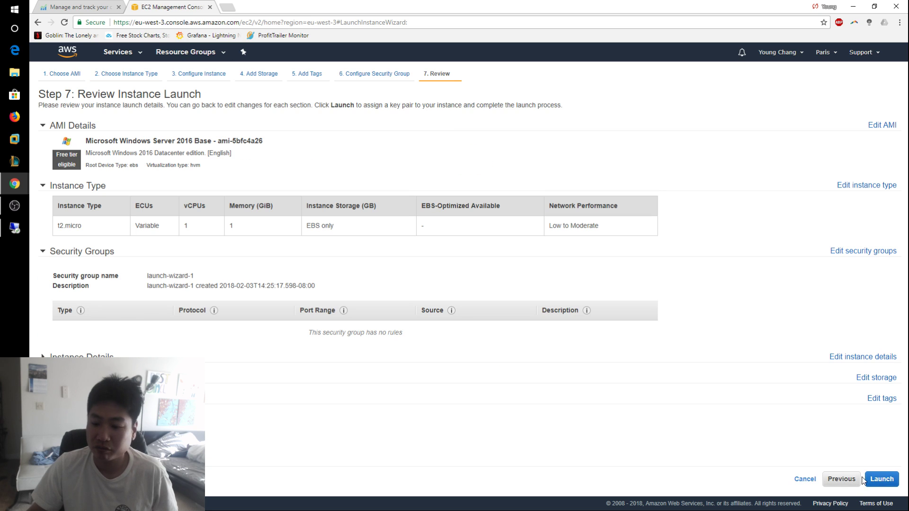
- Create a new key pair named paris for the instance launch and download its private key file
left_click(881, 479)
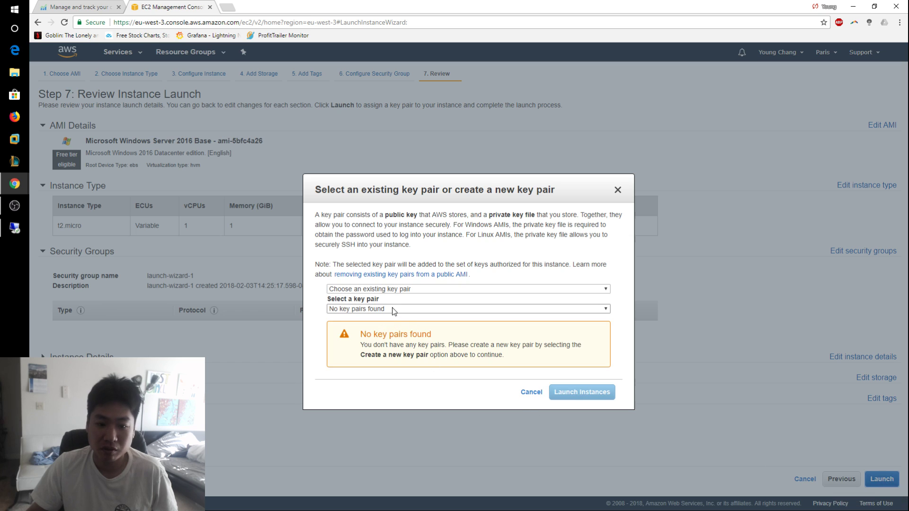
left_click(408, 290)
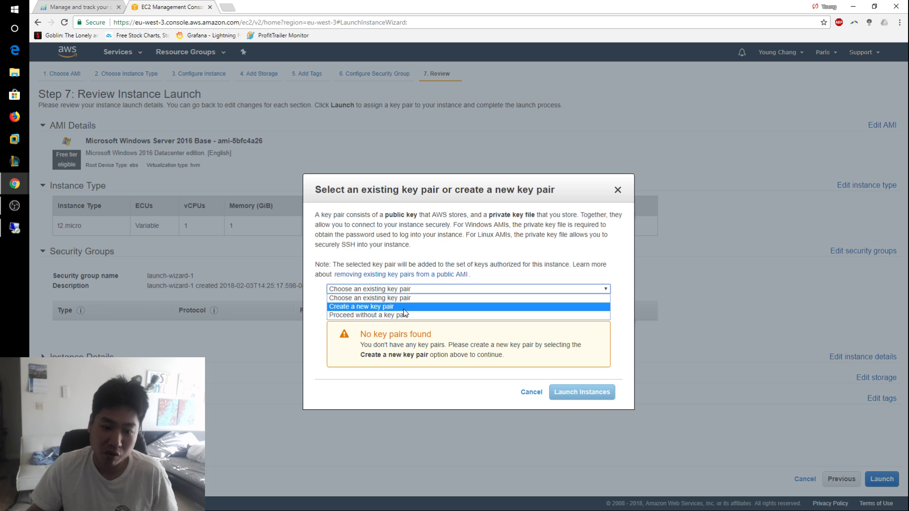
left_click(403, 309)
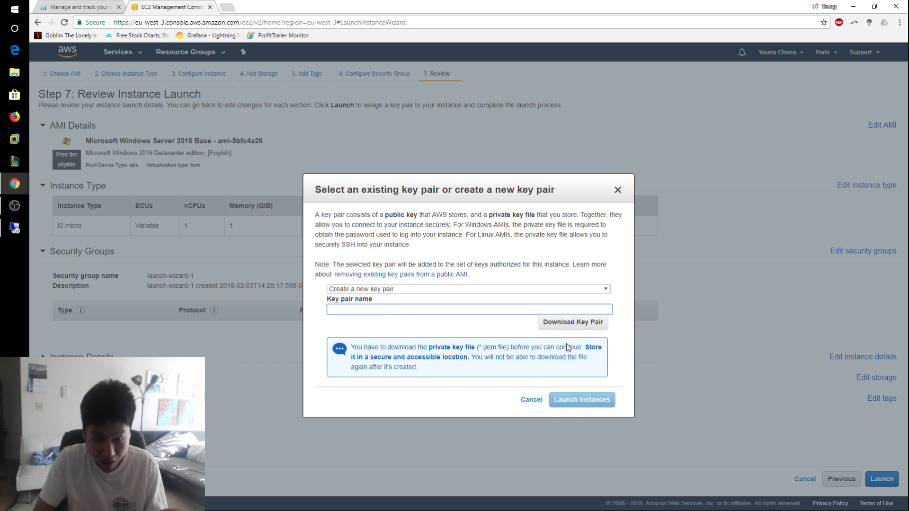
type("paris")
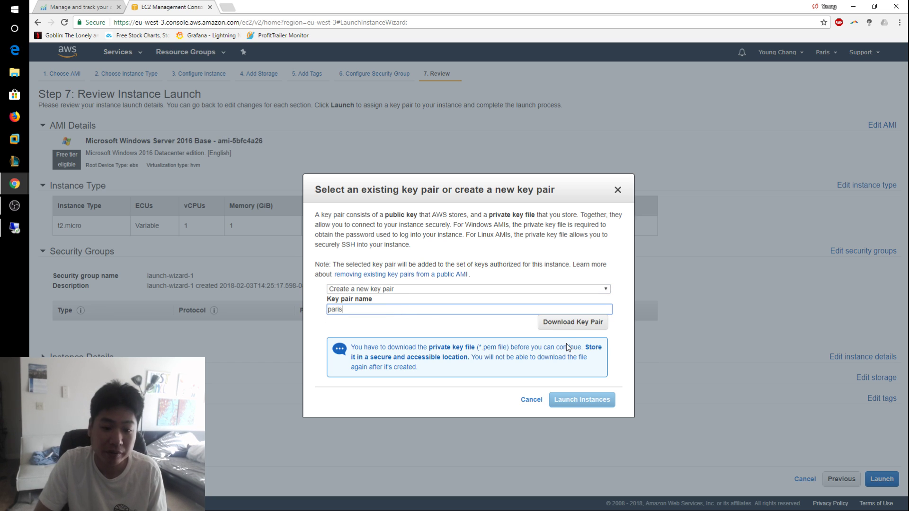
left_click(574, 323)
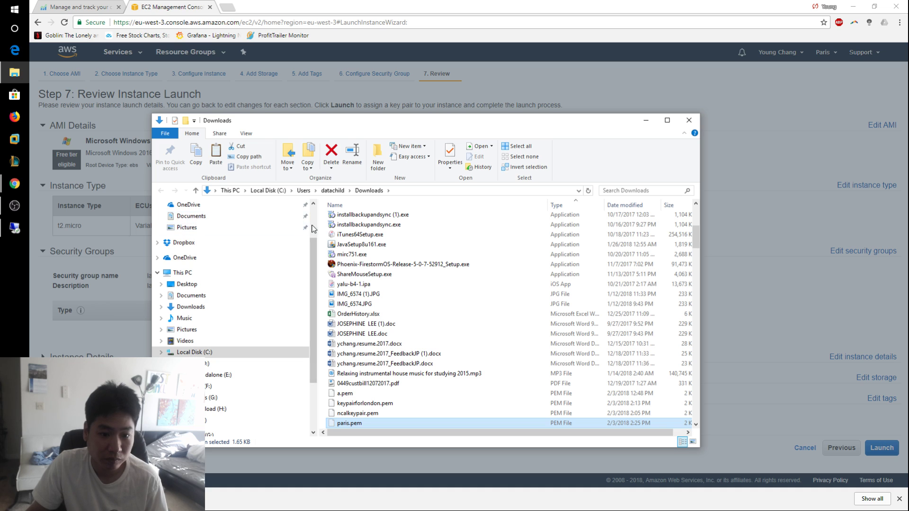
- In File Explorer, place the downloaded paris.pem key file on the Desktop, and return to the browser's launch dialog
scroll(311, 229, "up", 2)
left_click(288, 224)
key("ctrl+v")
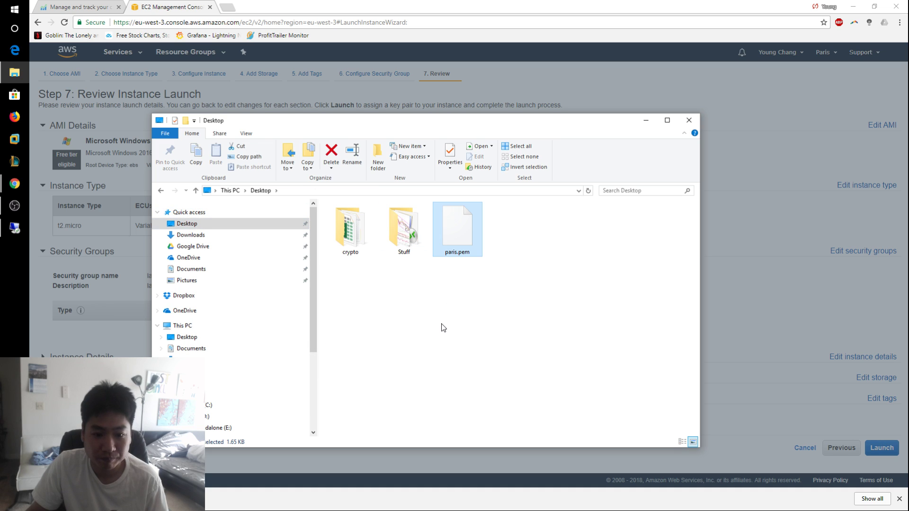
left_click_drag(598, 127, 626, 129)
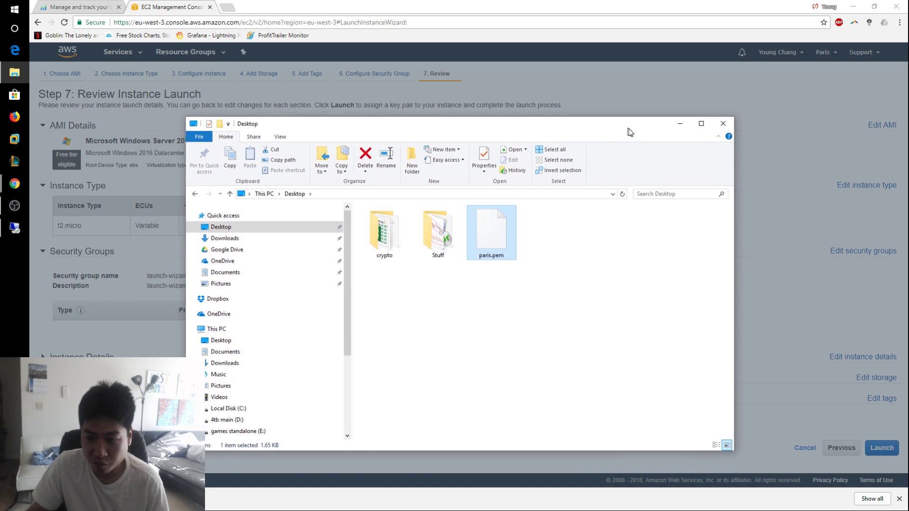
key("alt+Tab")
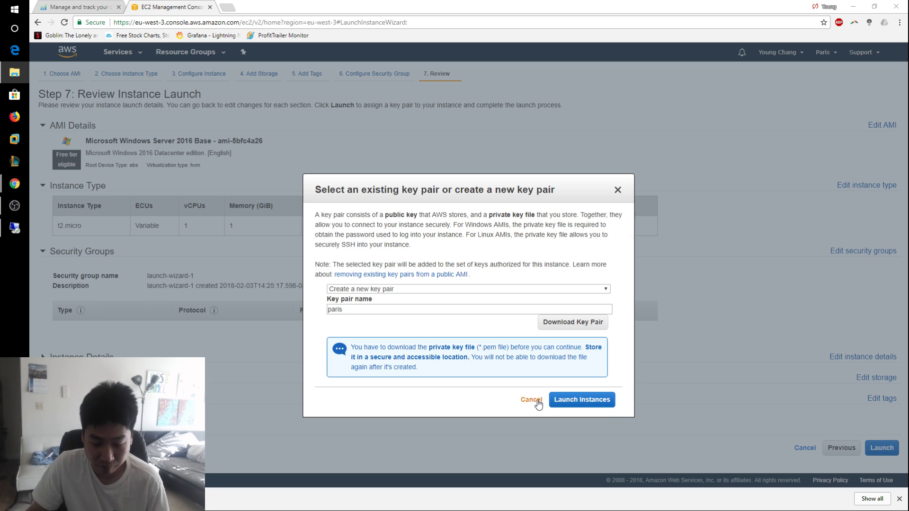
- Launch the instance with the paris key pair and open its launch-wizard-1 security group from the instance details
left_click(588, 400)
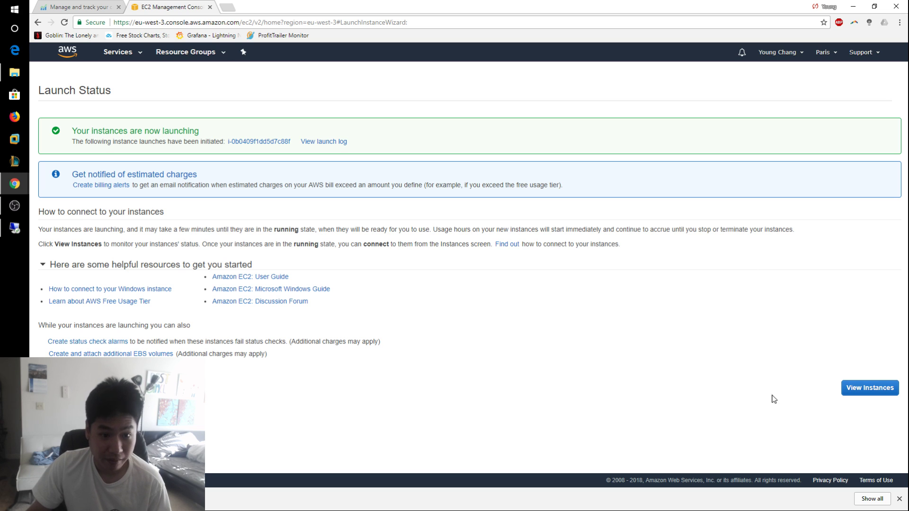
left_click(870, 389)
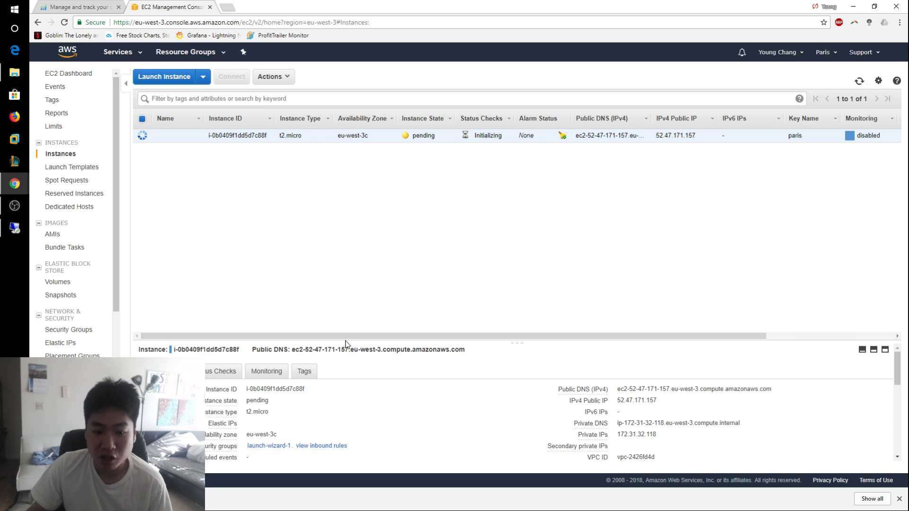
left_click_drag(346, 342, 320, 197)
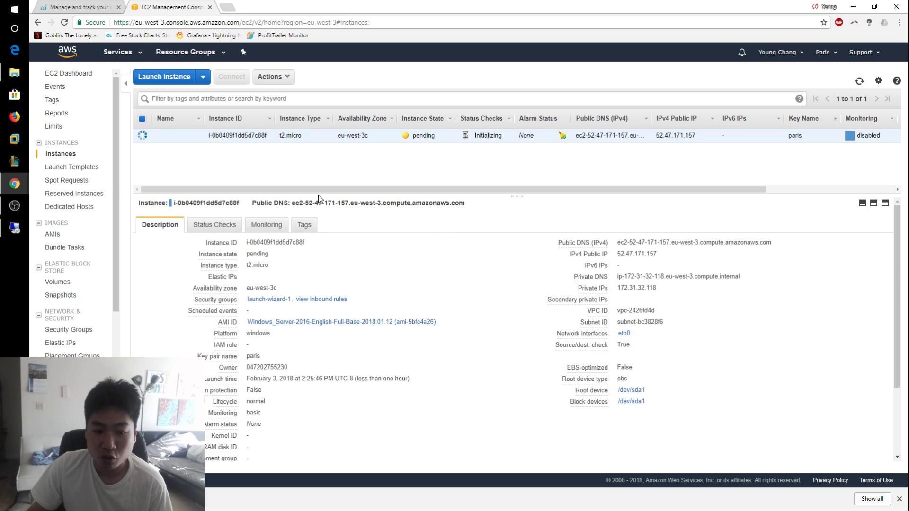
left_click(269, 300)
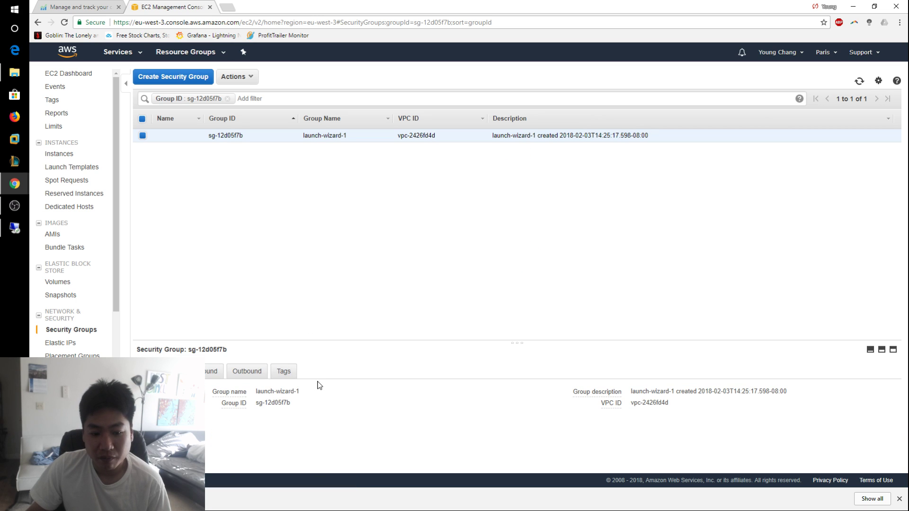
- Open the launch-wizard-1 security group's inbound rules for editing and select the source of the RDP rule
left_click_drag(325, 341, 284, 197)
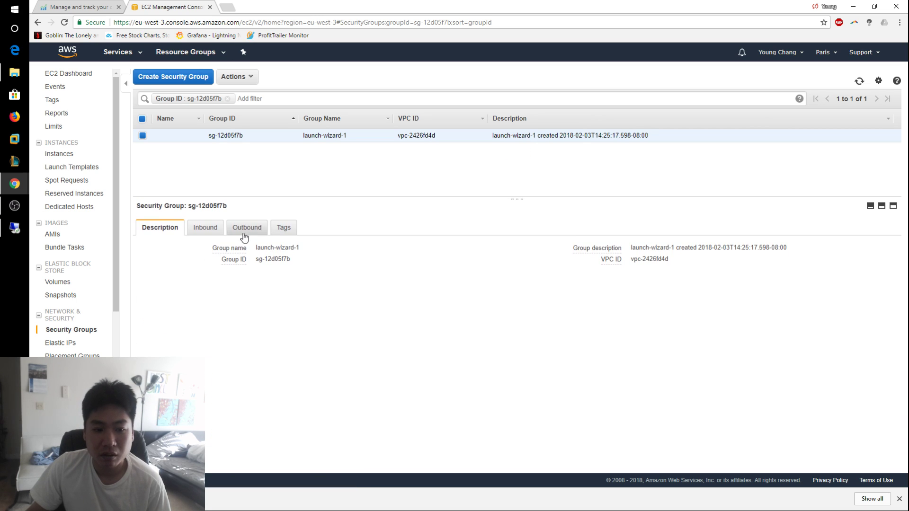
left_click(209, 232)
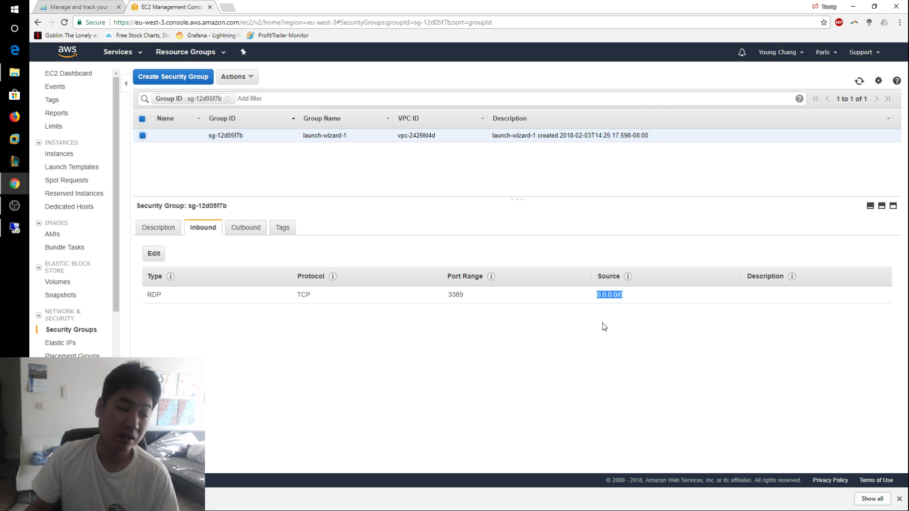
left_click(514, 353)
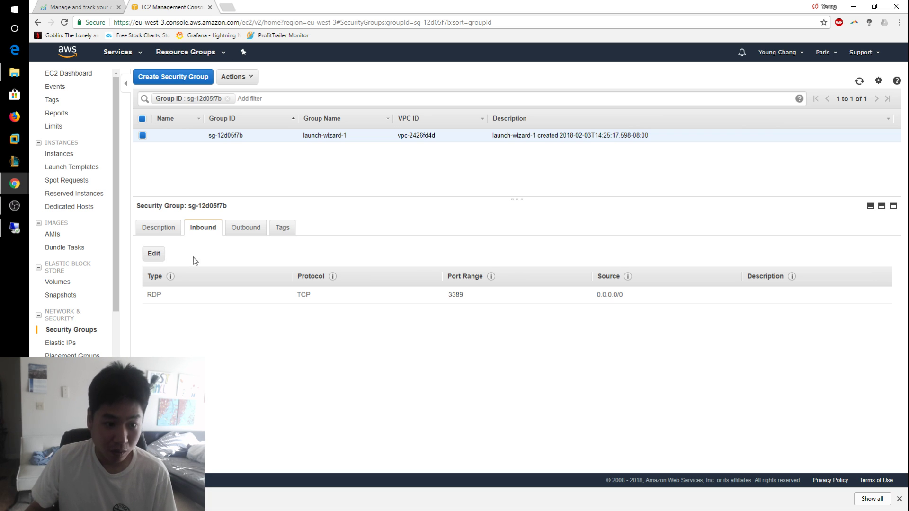
left_click(154, 258)
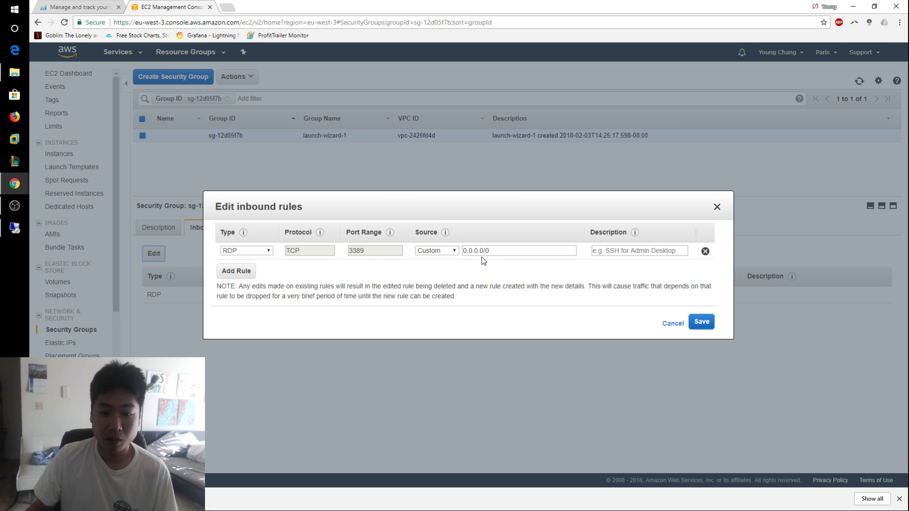
triple_click(497, 253)
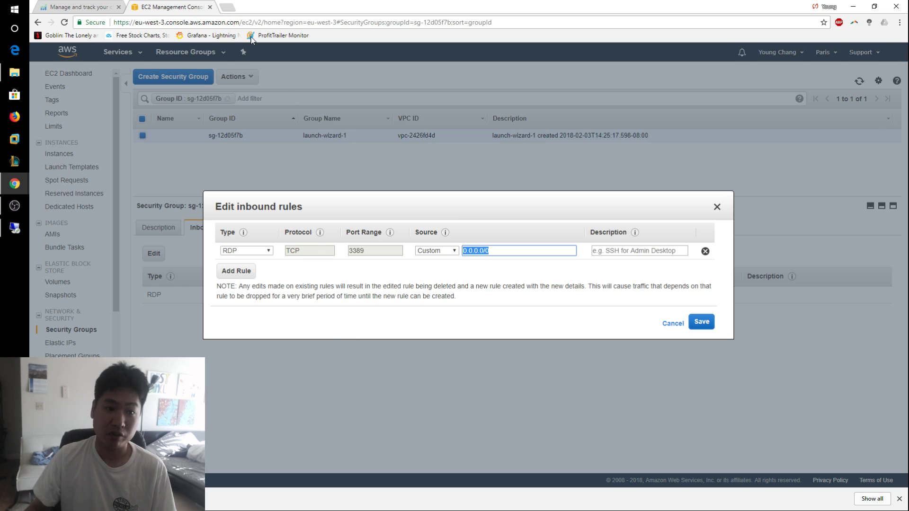
- Search Google for "what's my ip" in a new browser tab and copy the public IP address
left_click(227, 8)
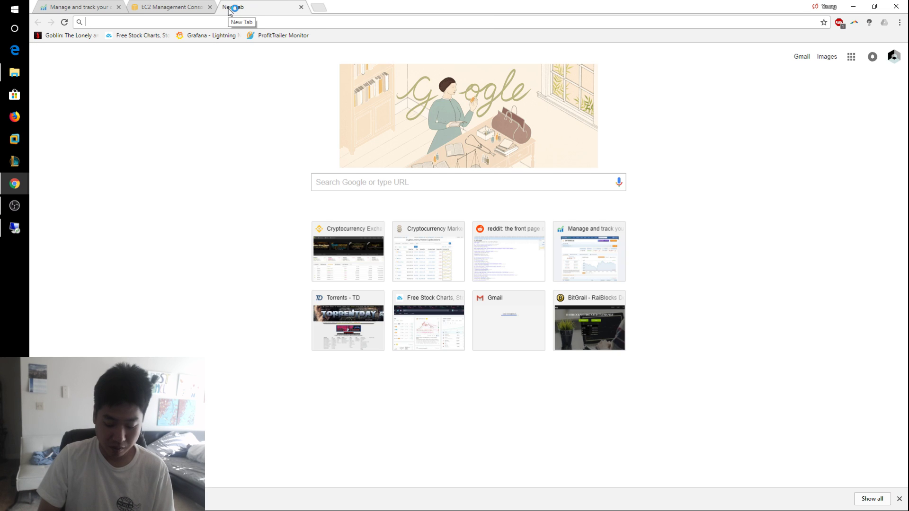
type("google.com")
key("Return")
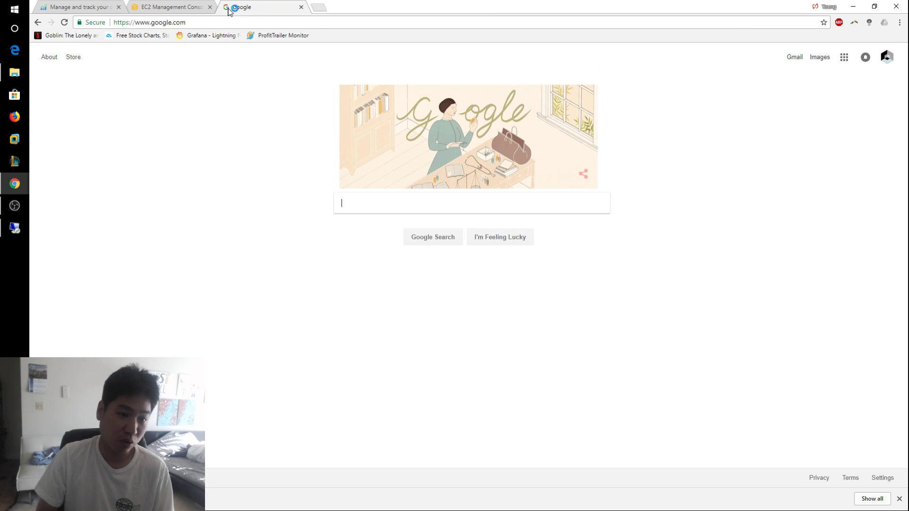
type("what's my ip")
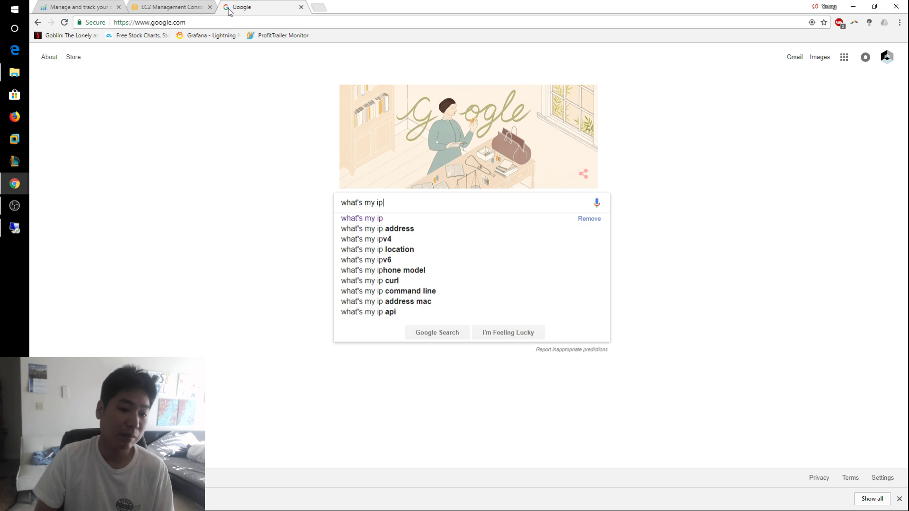
key("Return")
left_click_drag(181, 141, 117, 147)
key("ctrl+c")
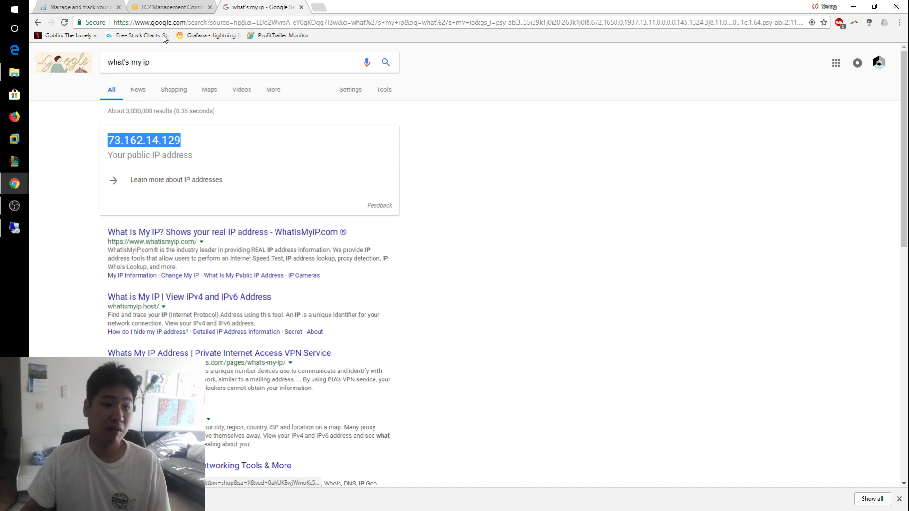
- Back in the EC2 console, set the RDP rule's source to the copied public IP address with the suffix /32
left_click(172, 6)
left_click(516, 251)
key("ctrl+a")
key("ctrl+v")
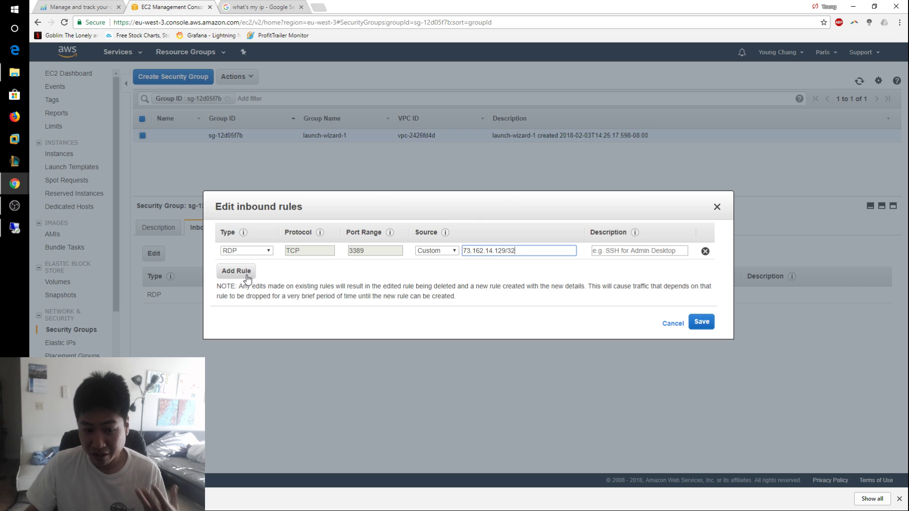
- Switch to the ProfitTrailer Monitor window, examine the port number in its address, and return to the inbound rules
key("alt+Tab")
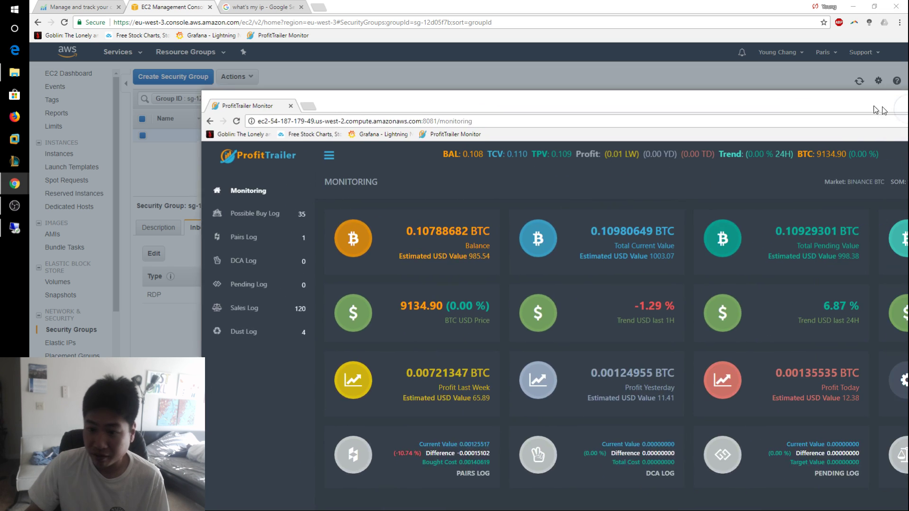
left_click_drag(786, 92, 722, 104)
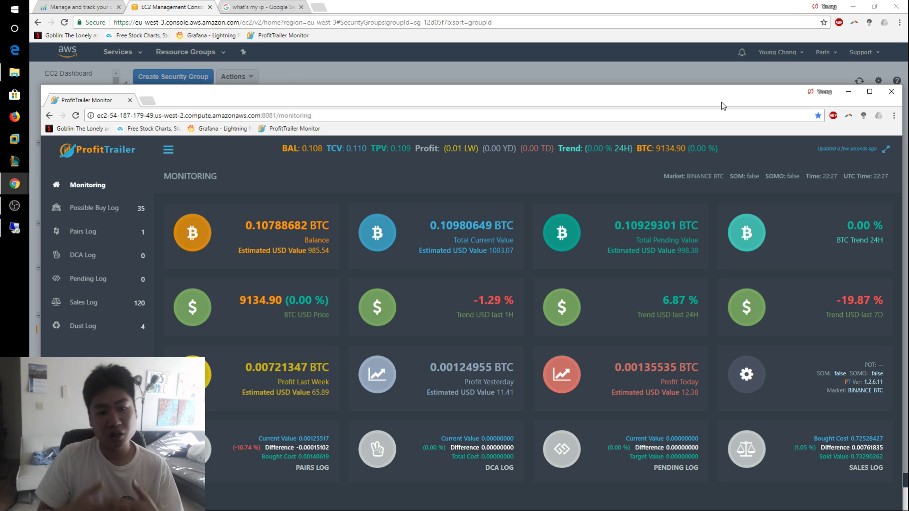
double_click(267, 116)
left_click(262, 116)
left_click_drag(262, 117, 274, 116)
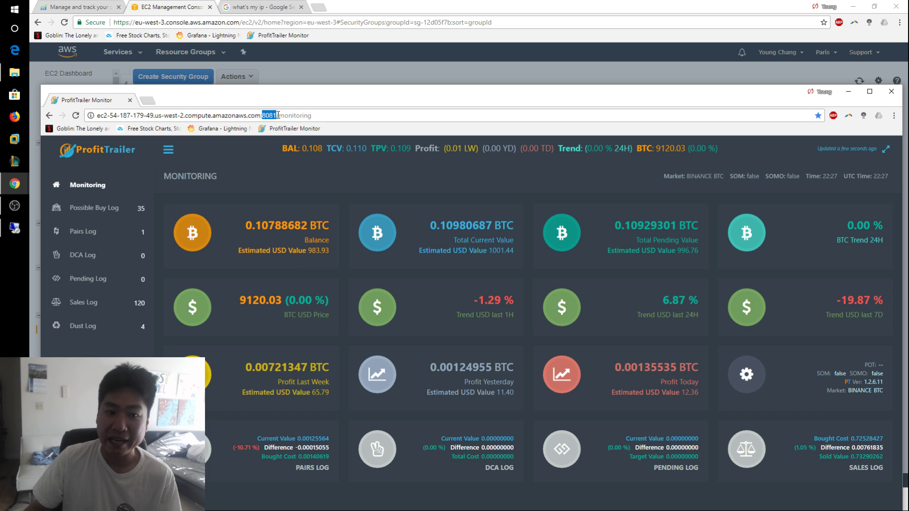
left_click(848, 91)
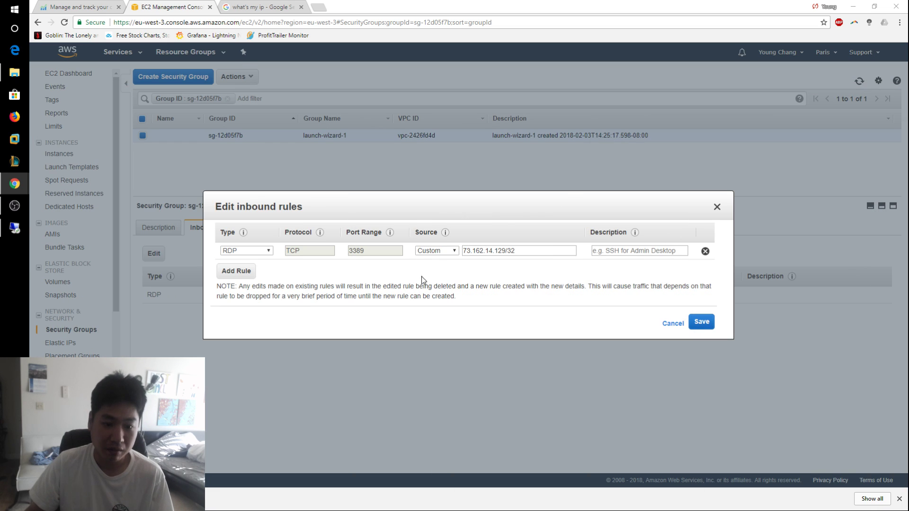
- Add a Custom TCP Rule for port 8081 with the source 0.0.0.0/0, ::/0
left_click(236, 272)
left_click(244, 268)
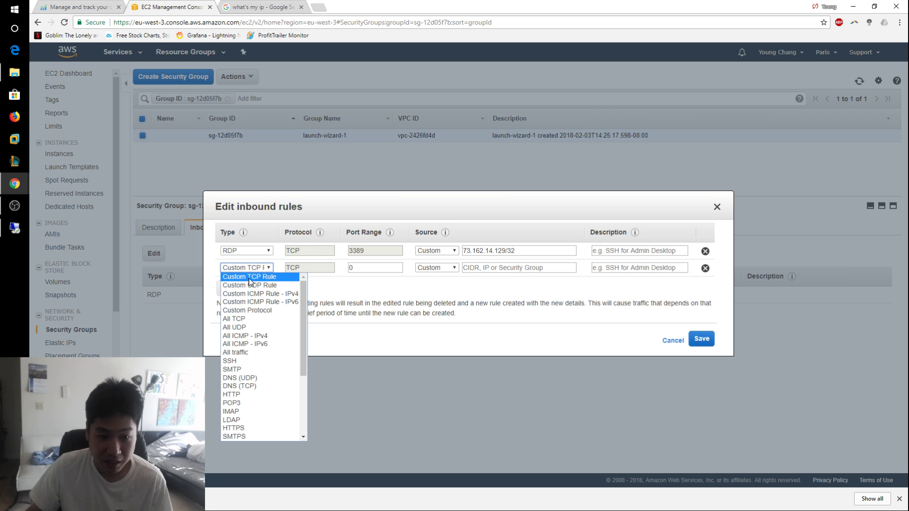
left_click(258, 278)
key("Tab")
type("8-0")
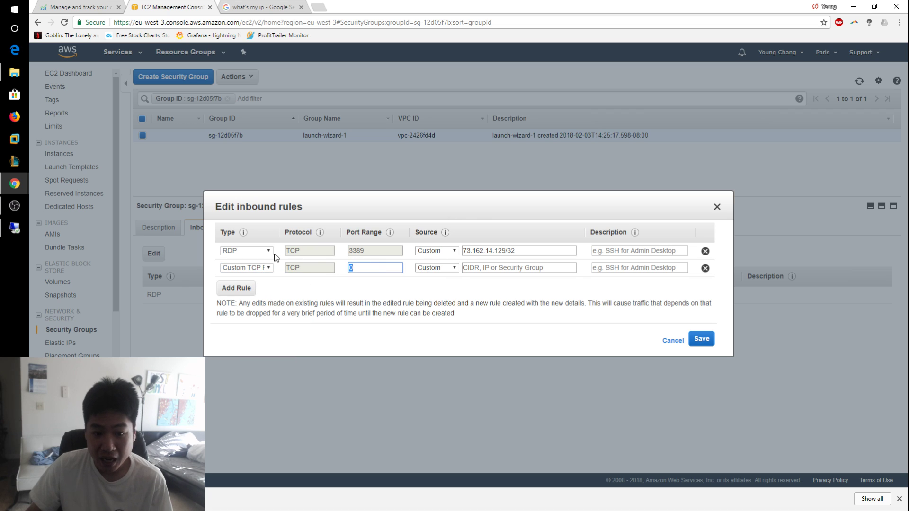
type("81")
key("Tab")
key("Tab")
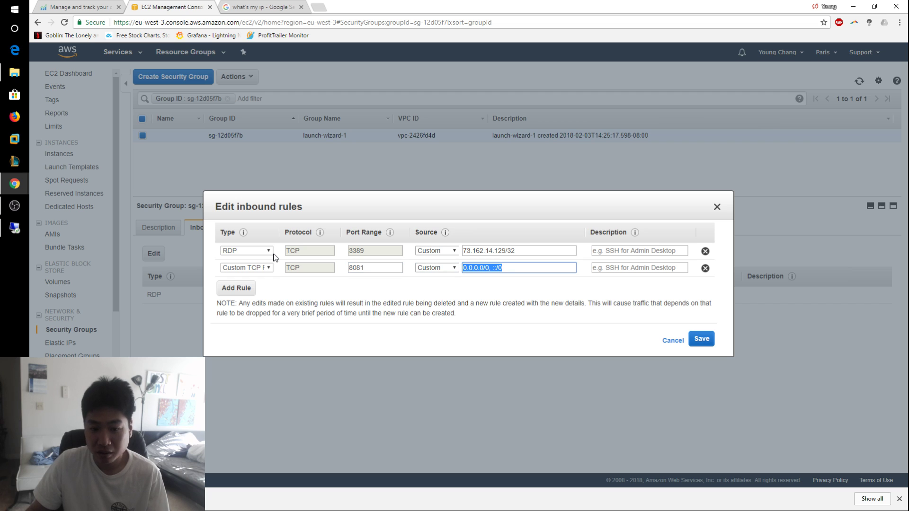
left_click(502, 268)
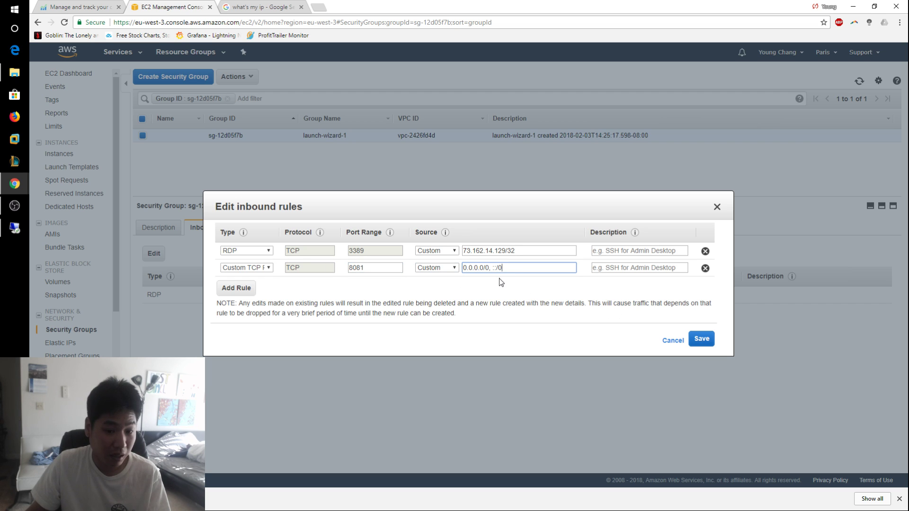
- Review how the ProfitTrailer Monitor address relates to the source of the port 8081 rule, and return to the inbound rules
left_click_drag(908, 140, 270, 141)
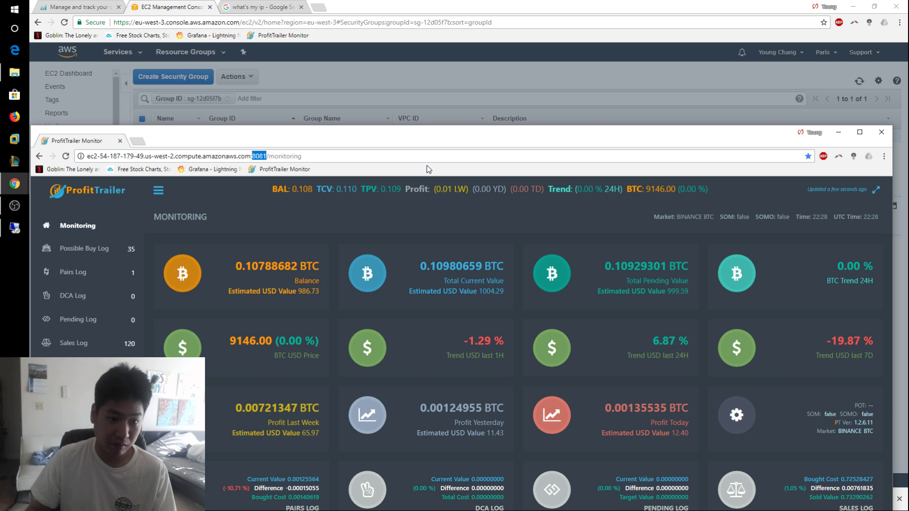
left_click(469, 119)
left_click(483, 268)
left_click_drag(465, 267, 503, 268)
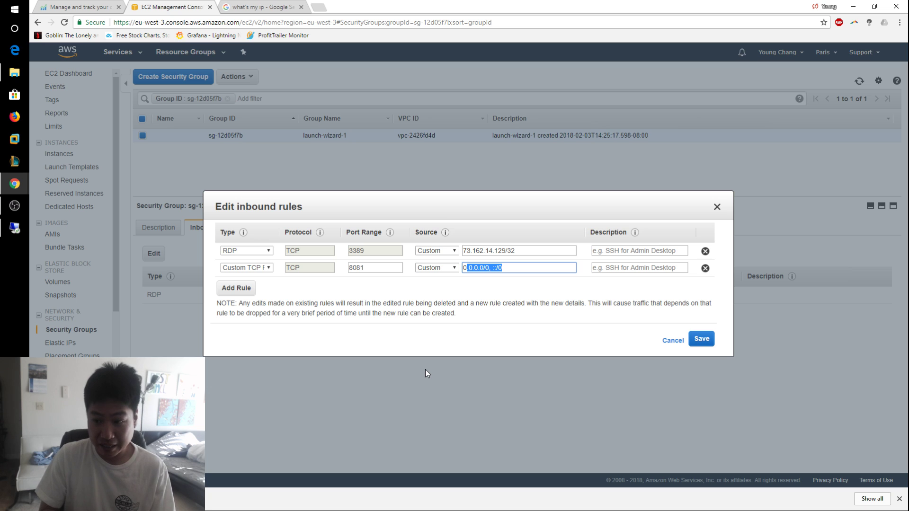
key("alt+Tab")
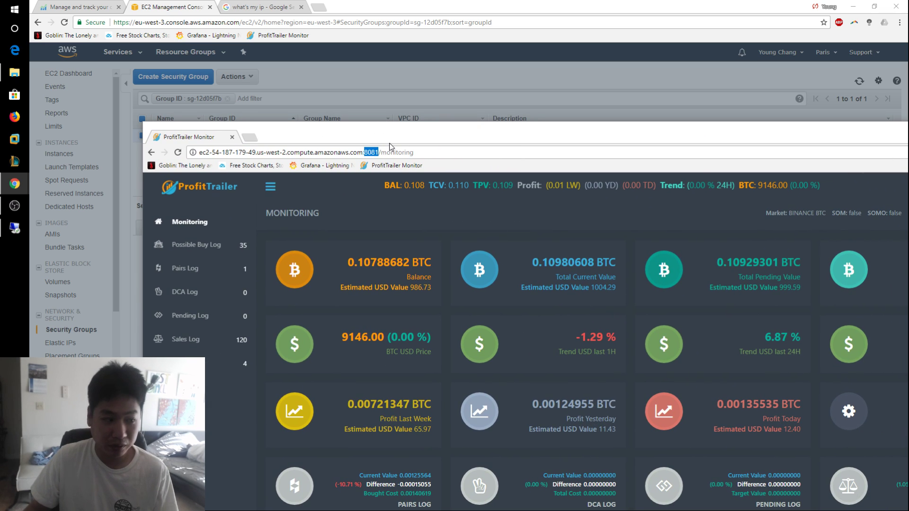
left_click_drag(390, 143, 900, 152)
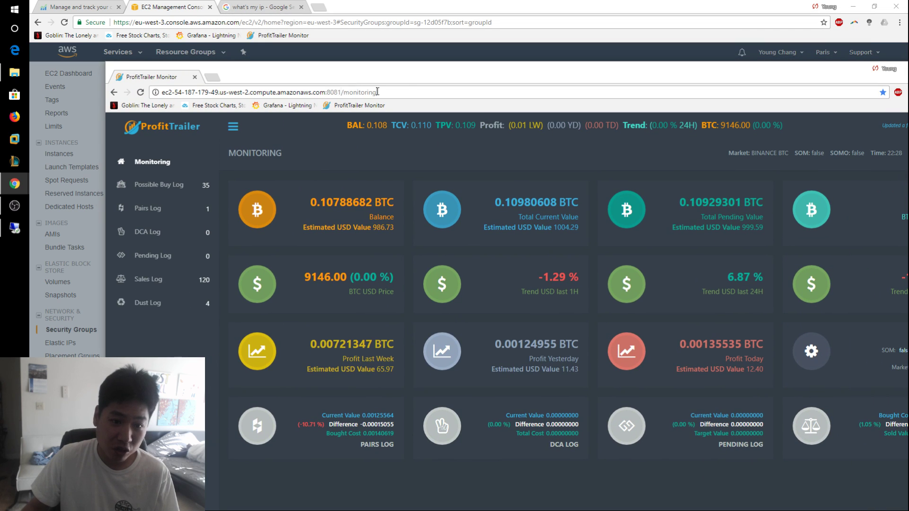
left_click(377, 91)
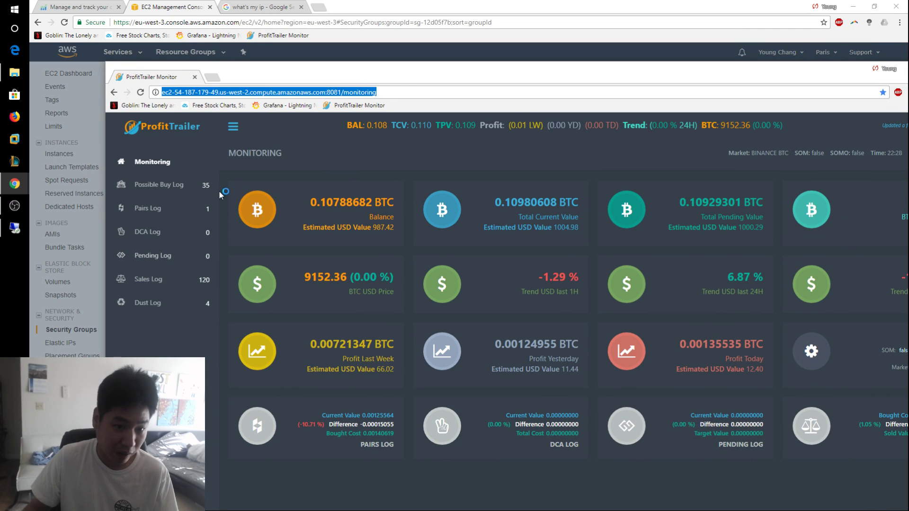
left_click_drag(275, 77, 908, 82)
left_click(531, 291)
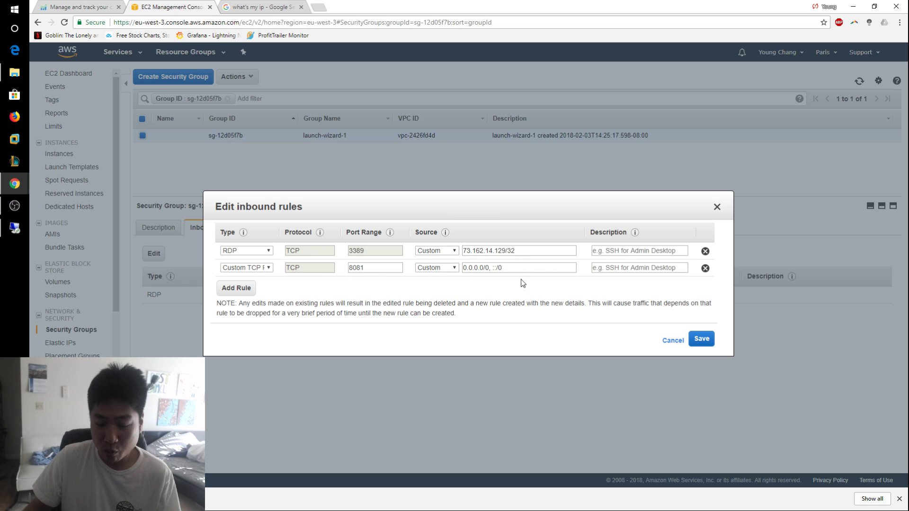
- Save the inbound rules and open the connection dialog of the running t2.micro instance
left_click(701, 339)
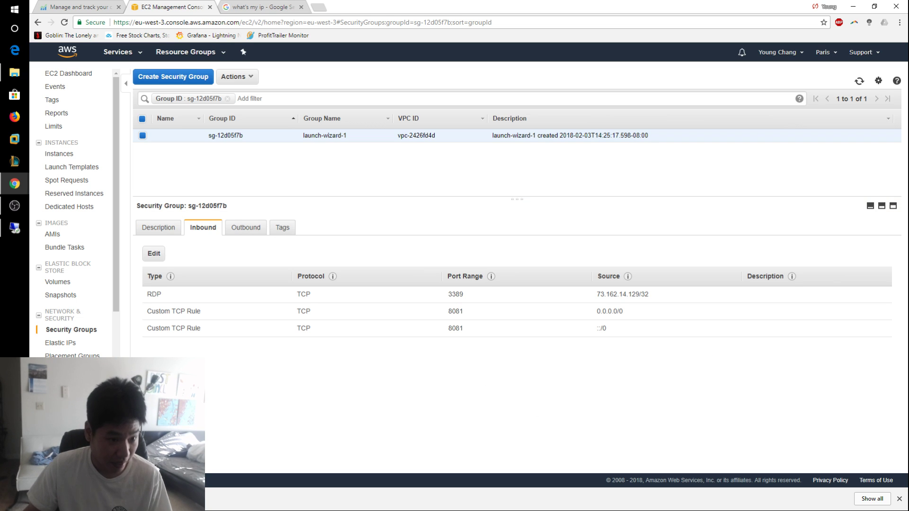
left_click(59, 154)
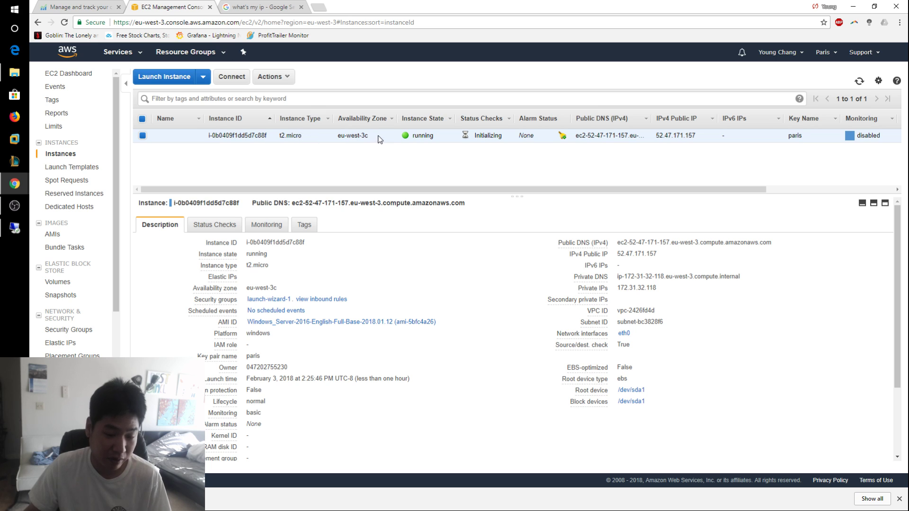
right_click(340, 137)
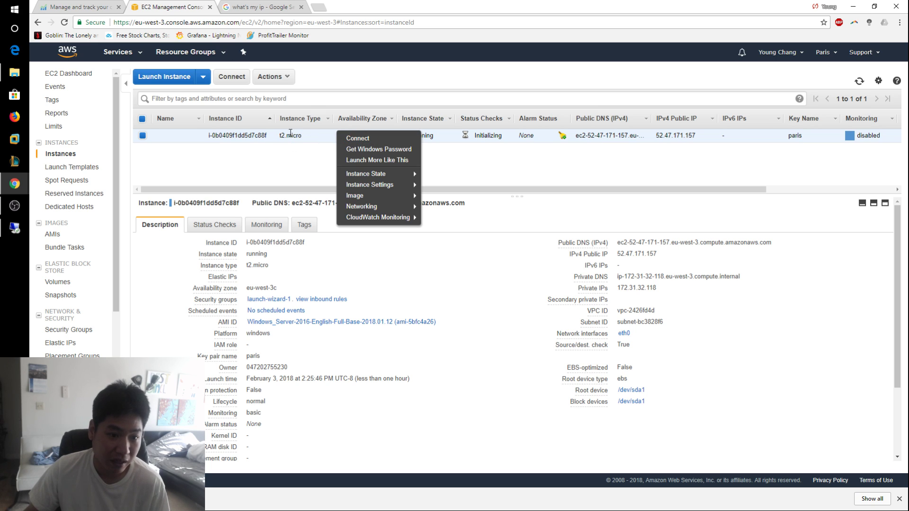
left_click(356, 140)
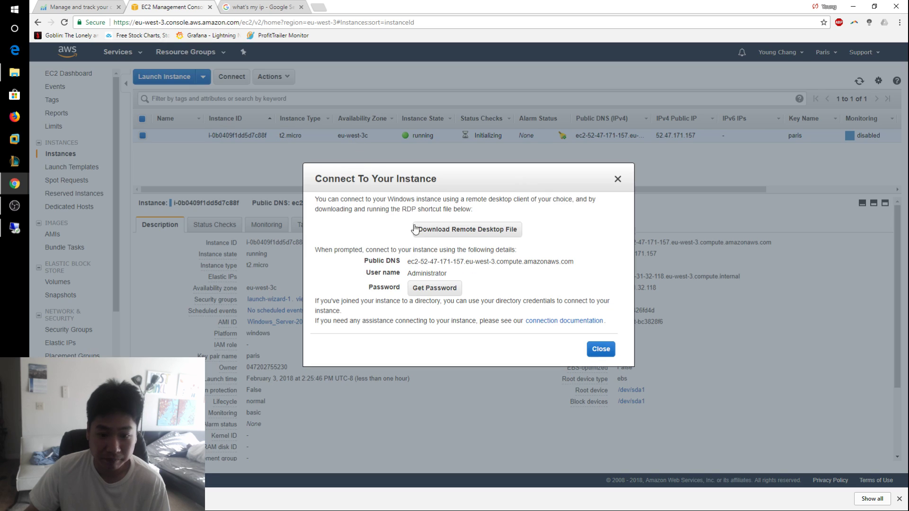
- Download the instance's Remote Desktop file and place it on the Desktop in File Explorer
left_click(494, 230)
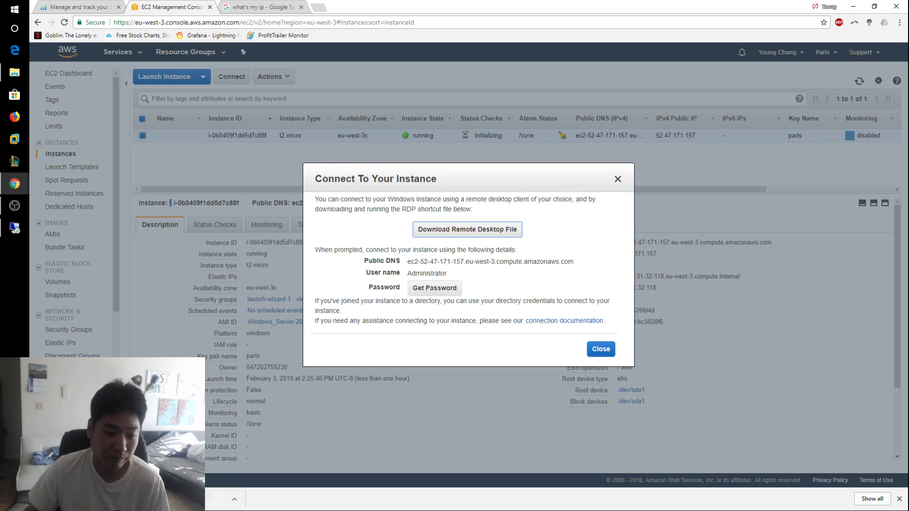
left_click(213, 499)
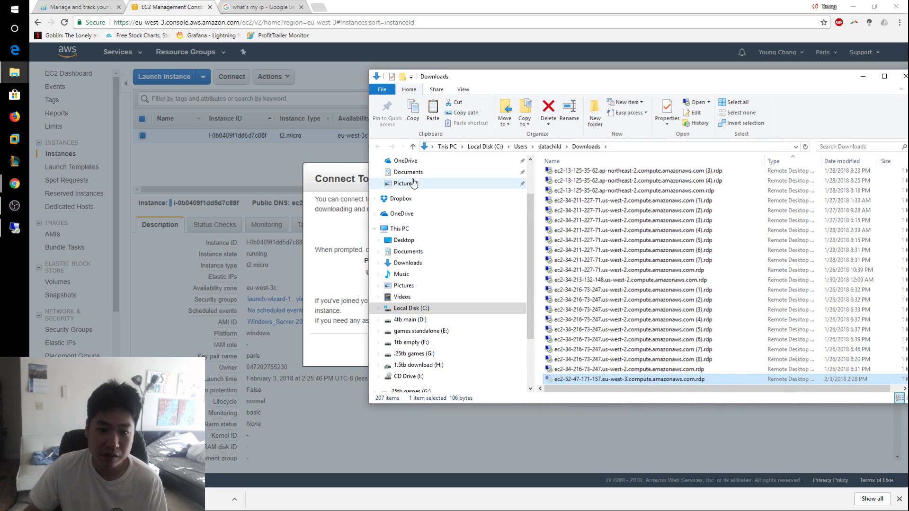
scroll(393, 182, "up", 2)
left_click(394, 180)
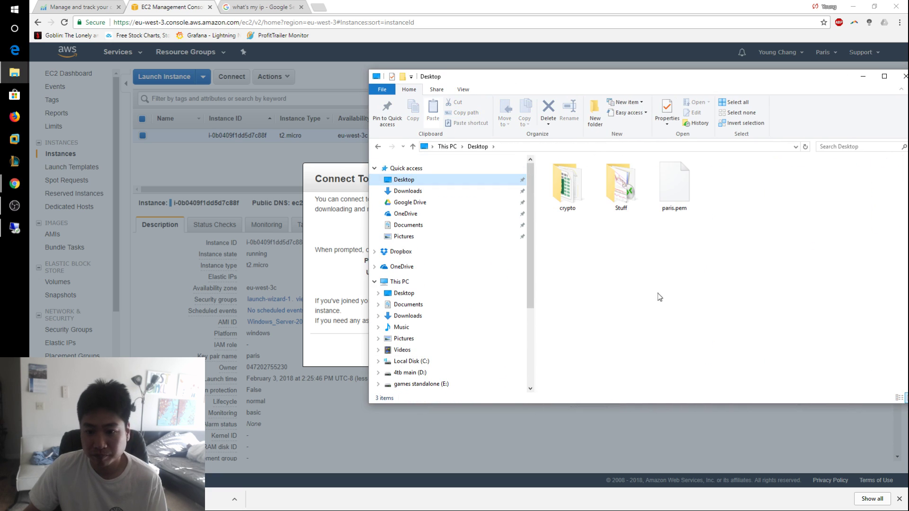
key("ctrl+v")
- Rename the Remote Desktop file on the Desktop to AWS VPS PARIS.rdp and return to the browser's connection dialog
key("F2")
type("AWS")
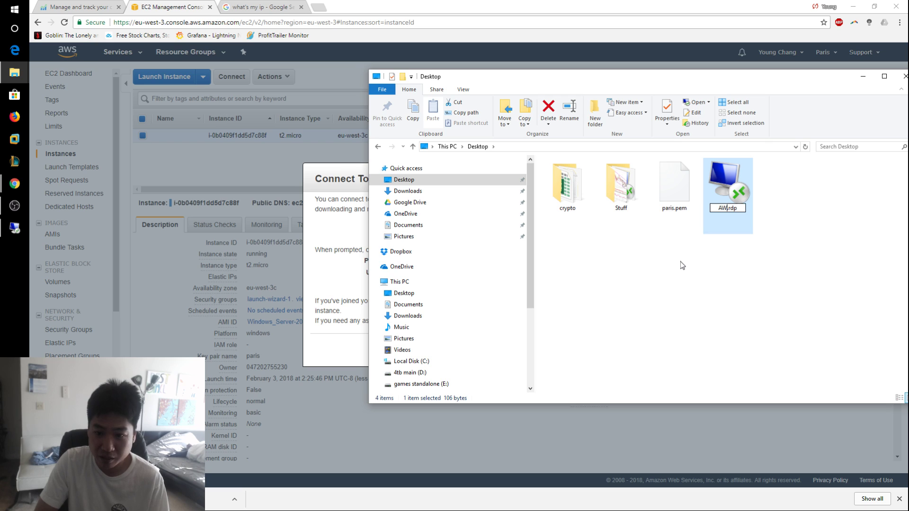
type(" VPS PARI")
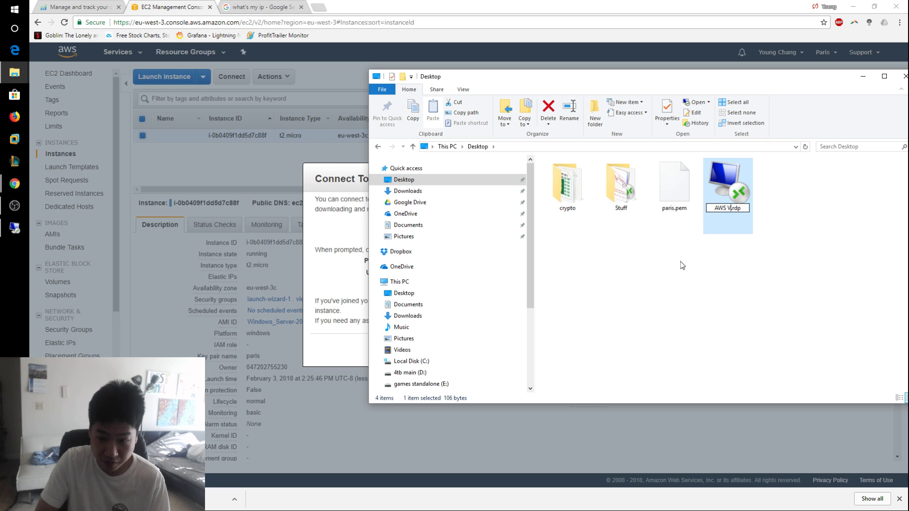
type("S")
key("Return")
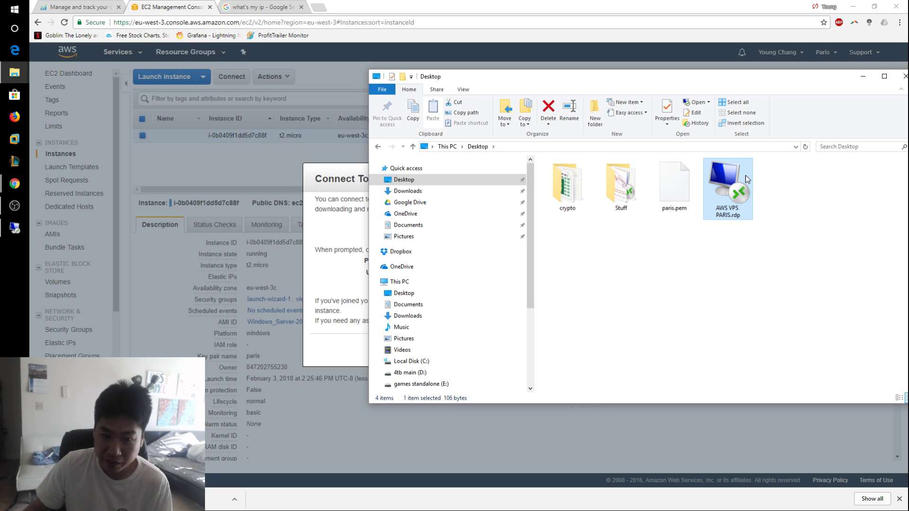
left_click(335, 234)
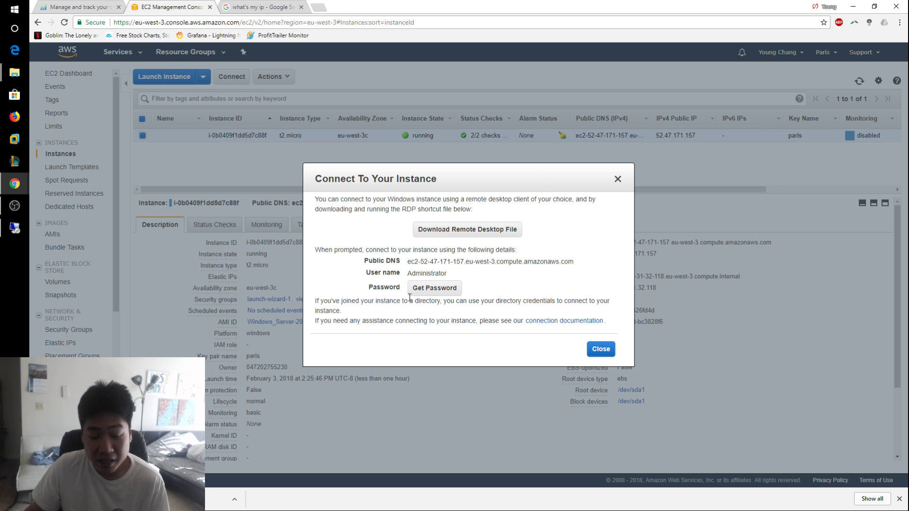
- Decrypt the instance's Administrator password using the paris.pem key pair file from the Desktop
left_click(430, 289)
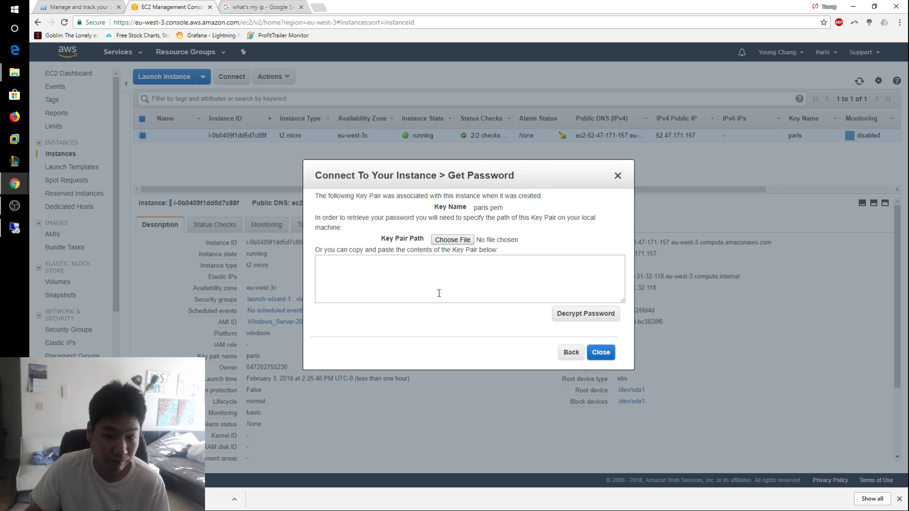
left_click(439, 240)
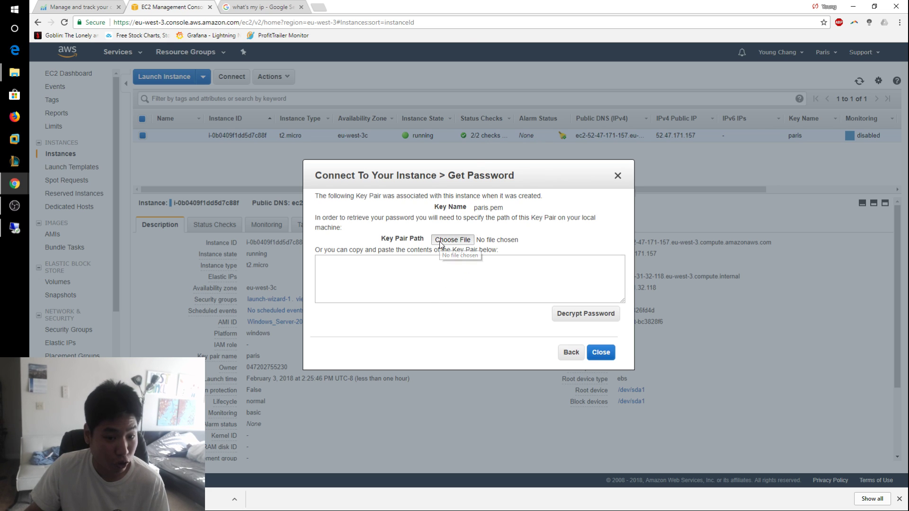
left_click(66, 67)
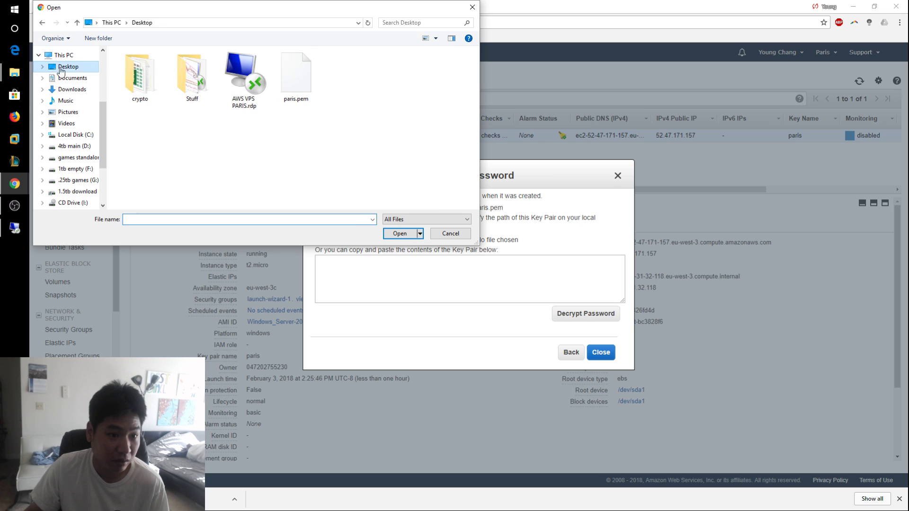
left_click(302, 97)
double_click(302, 87)
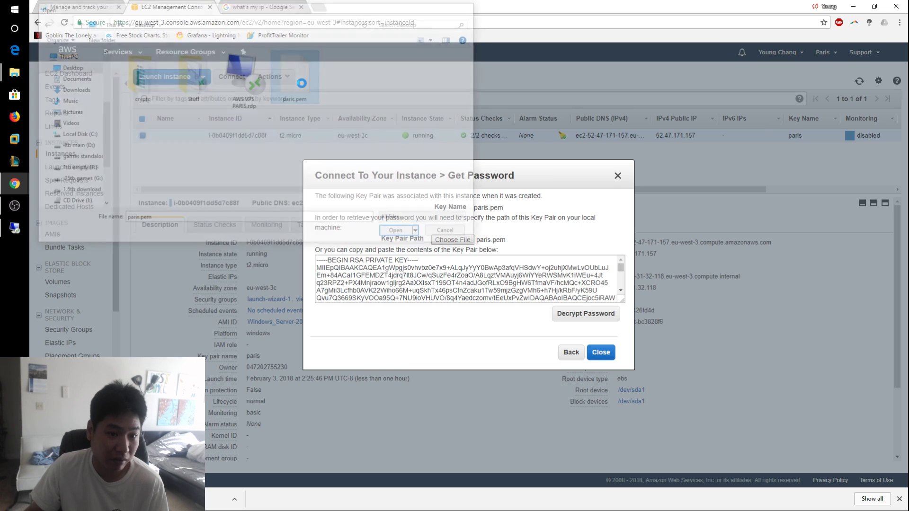
left_click(607, 316)
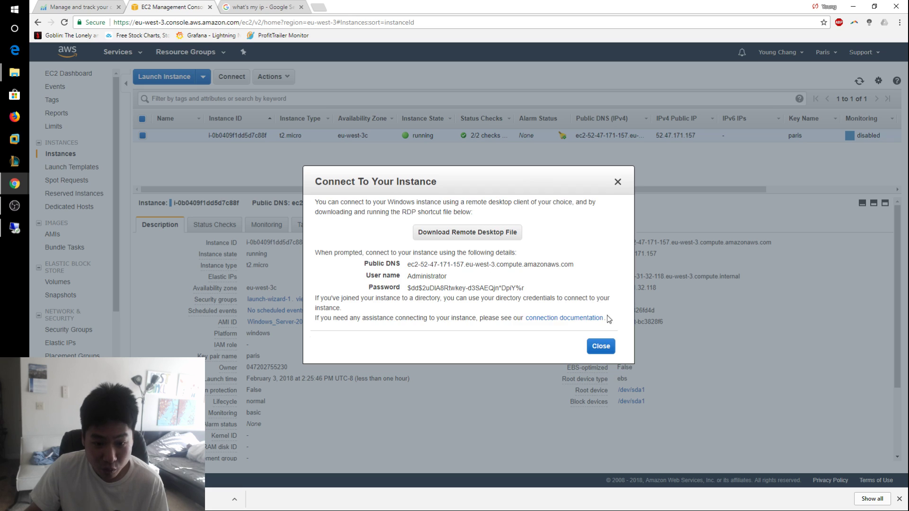
- Copy the decrypted Administrator password and close the connection dialog
left_click_drag(529, 288, 408, 288)
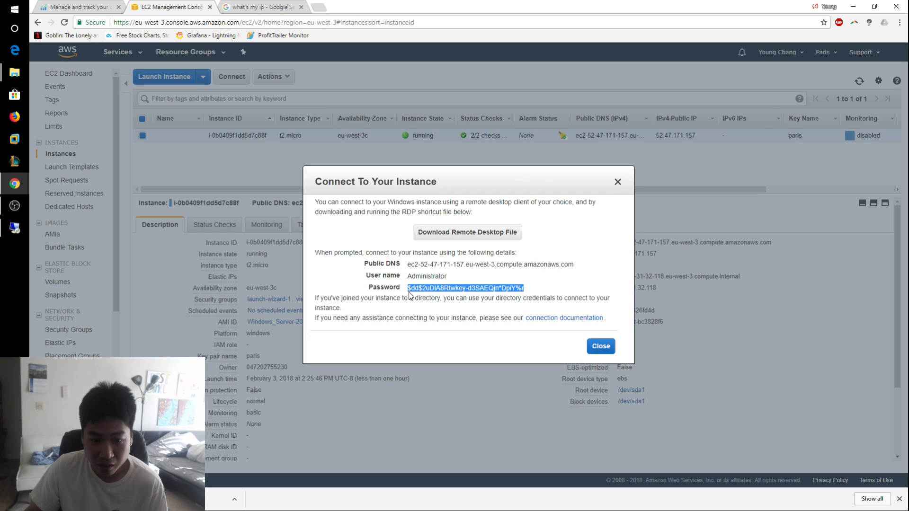
right_click(417, 288)
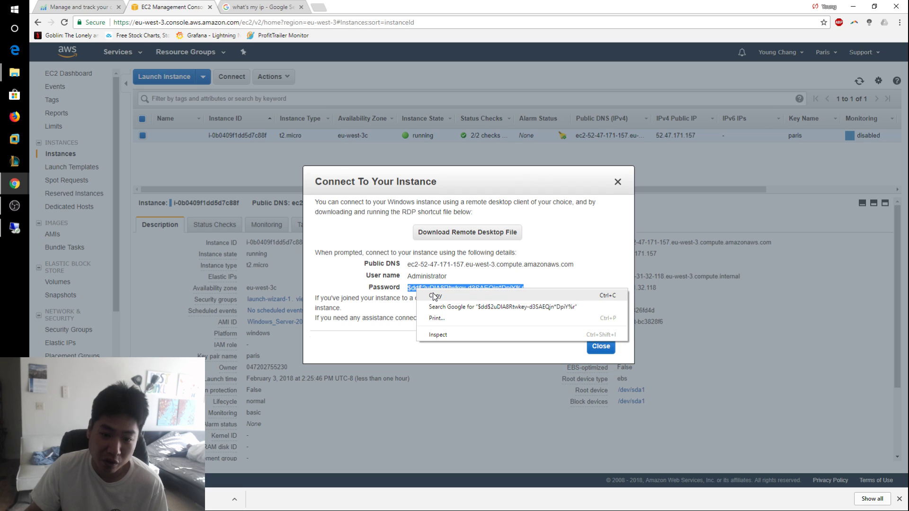
left_click(434, 297)
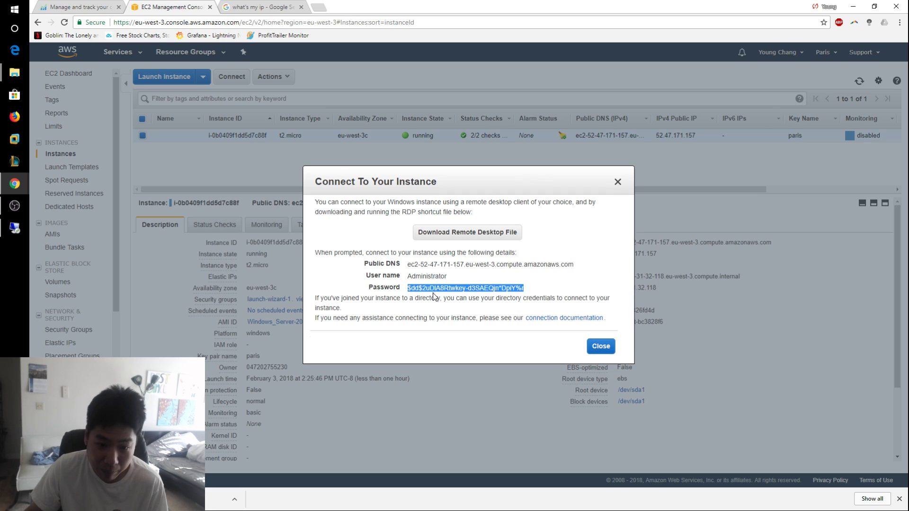
left_click(600, 347)
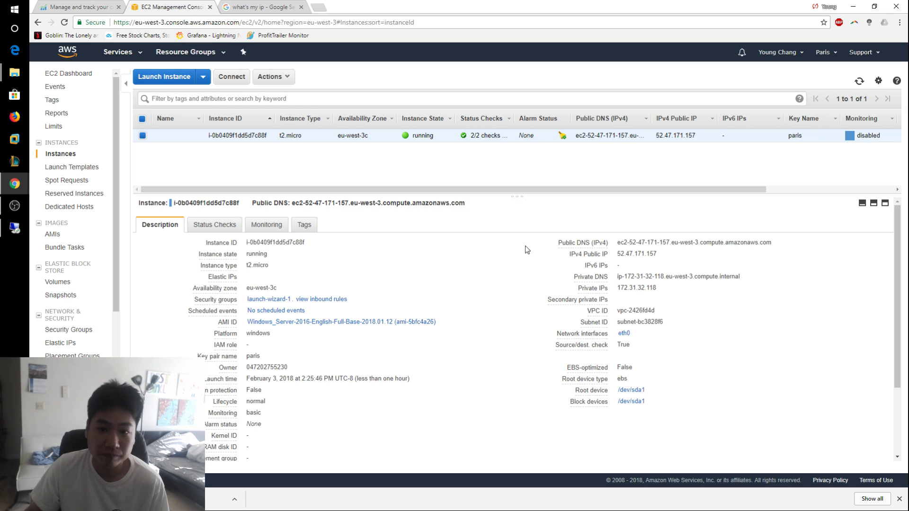
- Connect to the instance with AWS VPS PARIS.rdp from the Desktop, pasting the Administrator password and accepting the untrusted certificate
left_click(851, 7)
left_click_drag(658, 90, 465, 64)
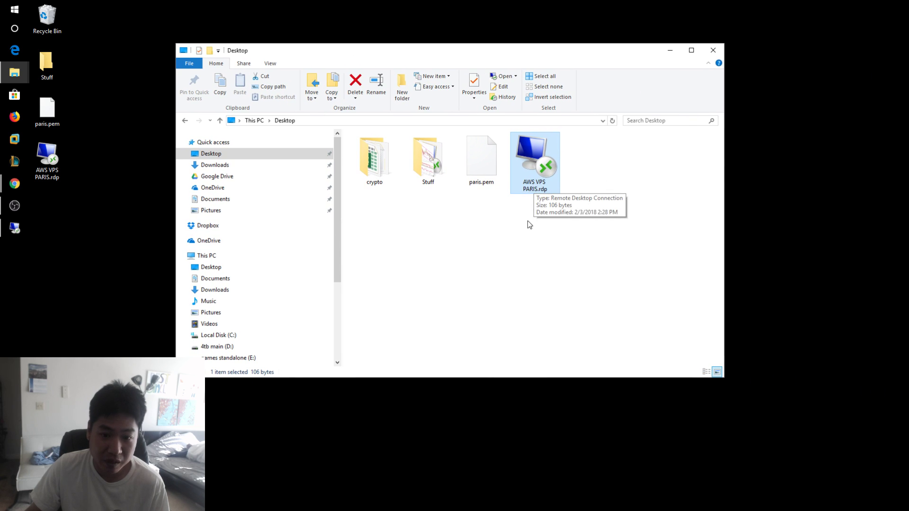
double_click(542, 164)
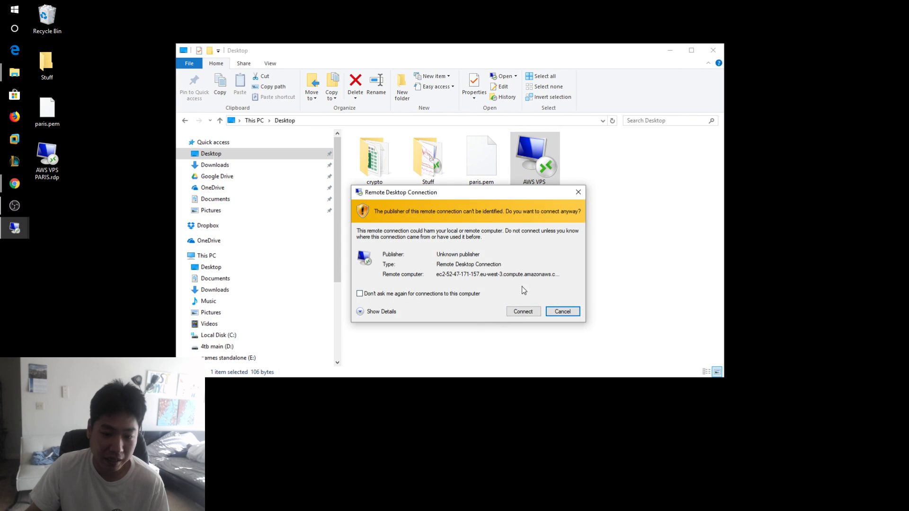
left_click(529, 312)
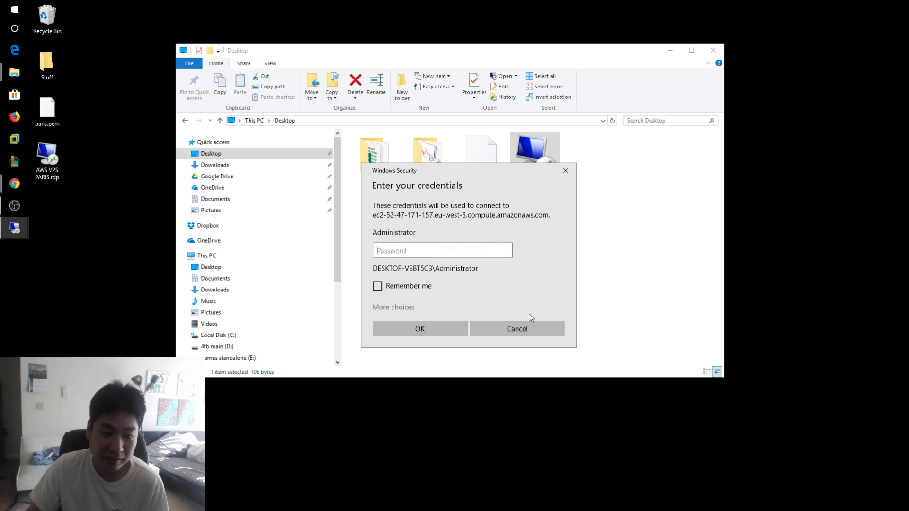
key("ctrl+v")
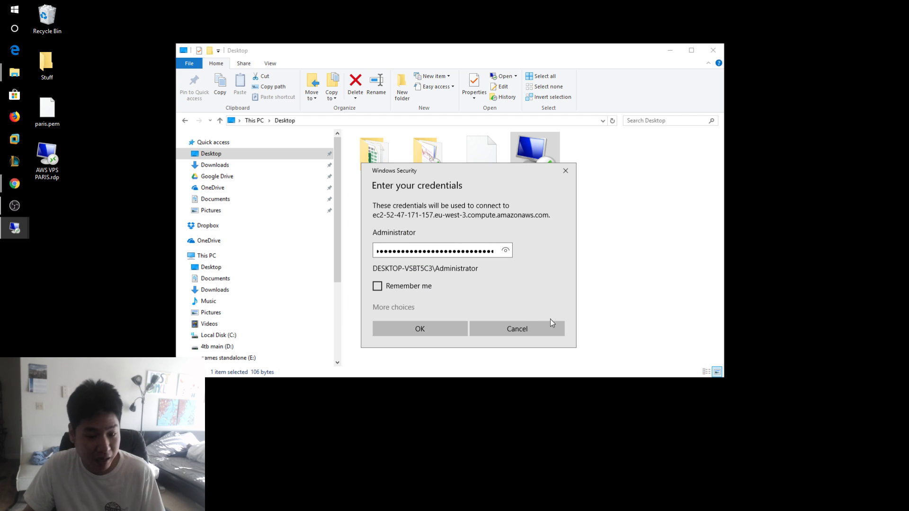
left_click(446, 331)
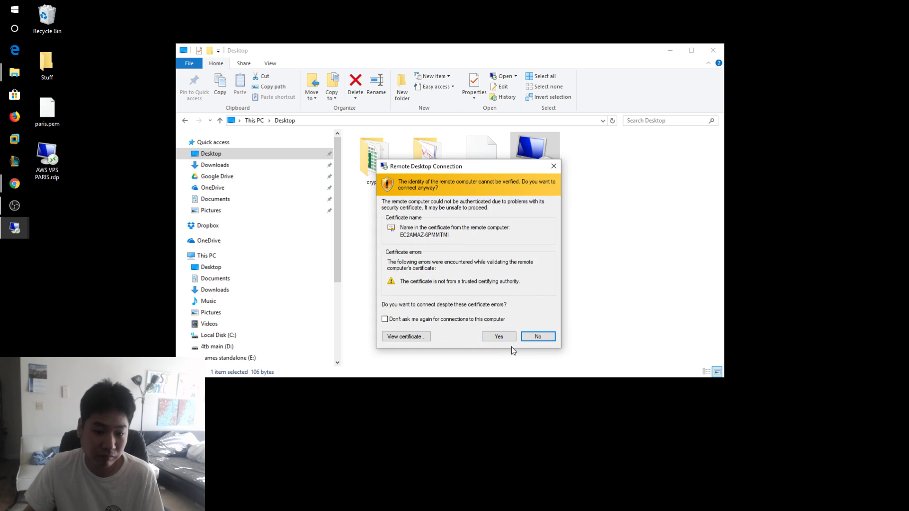
left_click(506, 334)
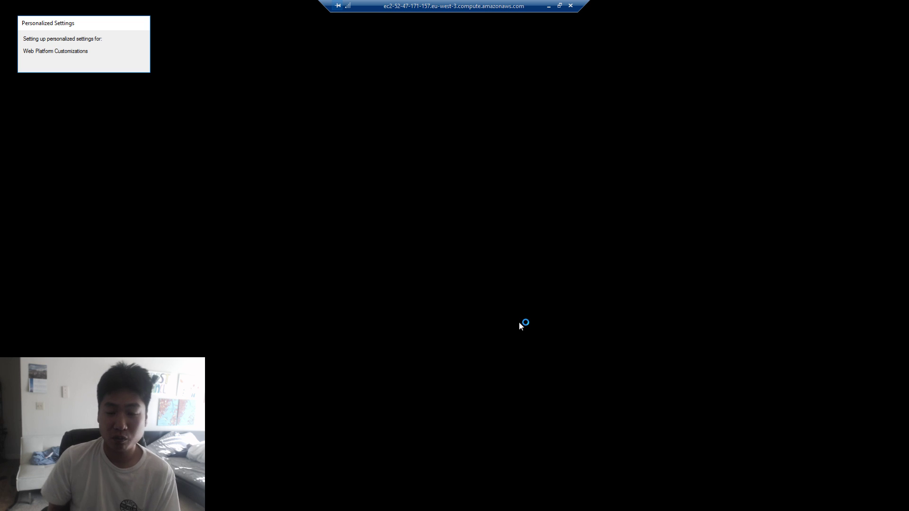
- Take the remote session out of full screen and open the launch-wizard-1 security group's inbound rules in the EC2 console
left_click(559, 5)
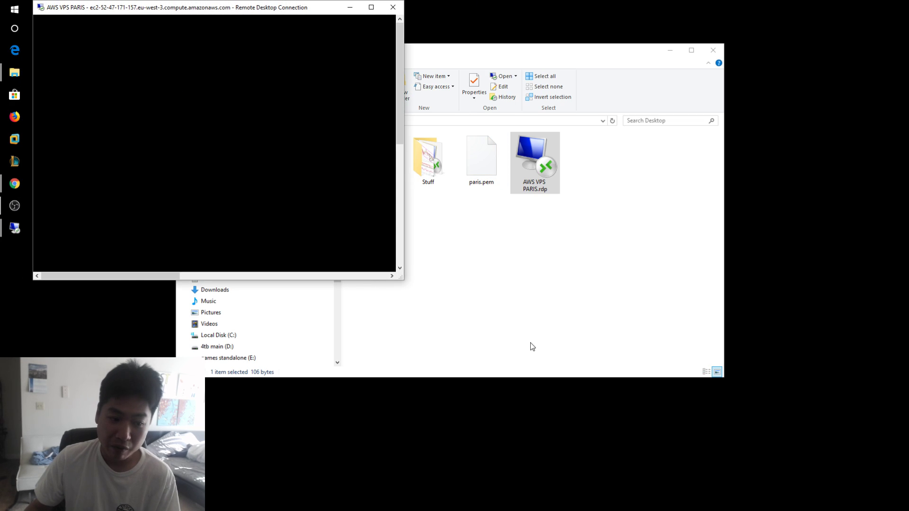
left_click(531, 345)
mouse_move(15, 187)
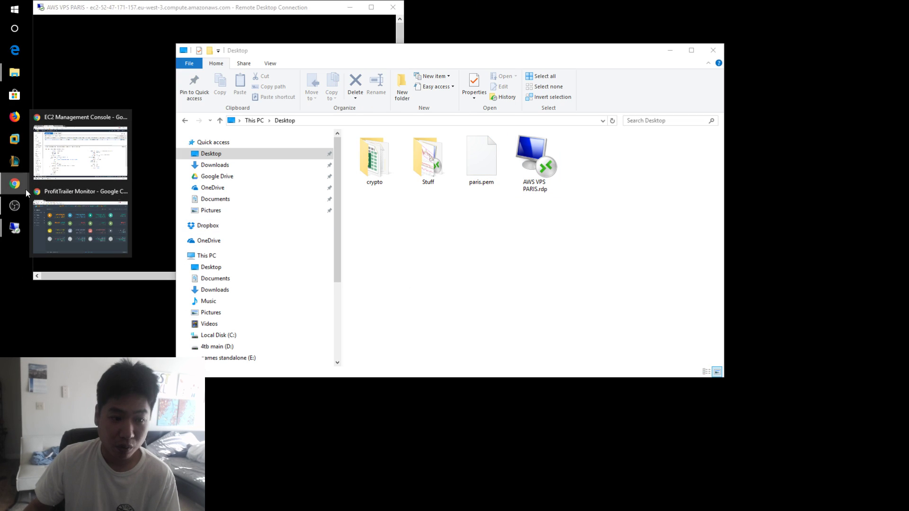
left_click(90, 161)
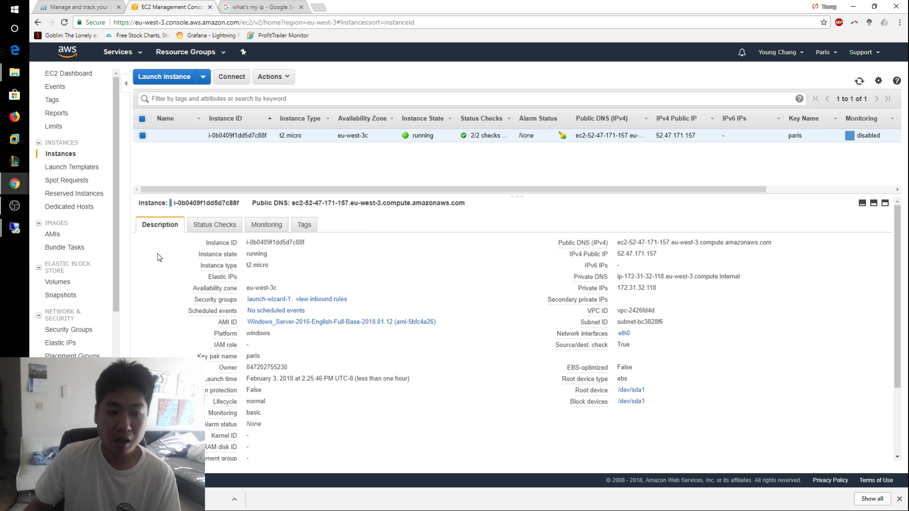
left_click(71, 329)
left_click(256, 136)
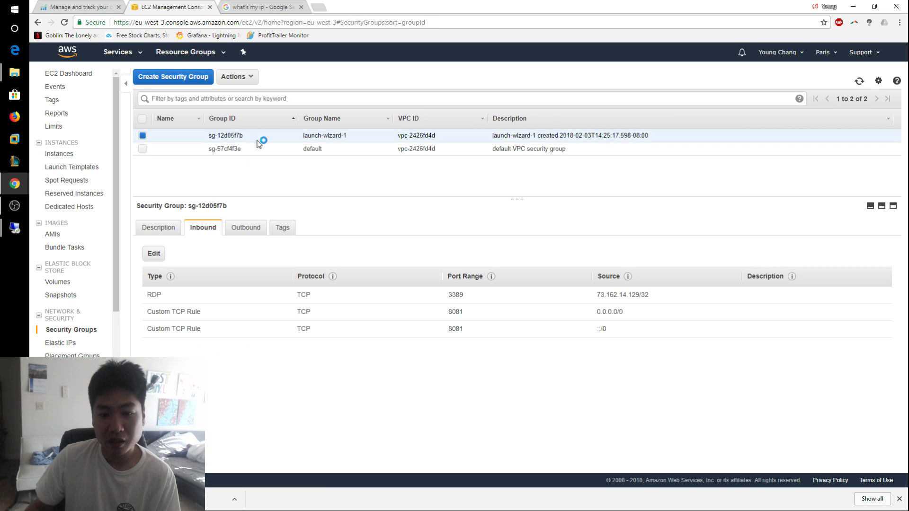
- Examine the port range and source address of the RDP inbound rule
left_click_drag(475, 296, 434, 299)
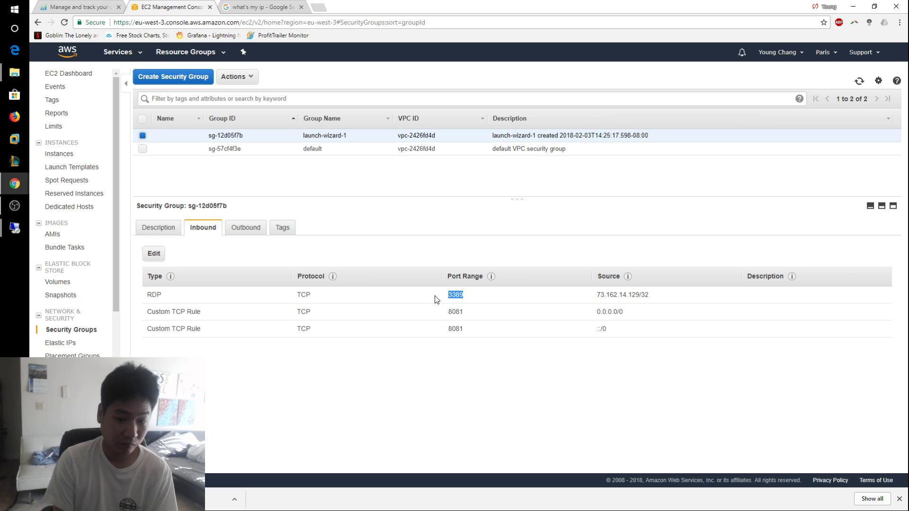
left_click_drag(594, 295, 698, 290)
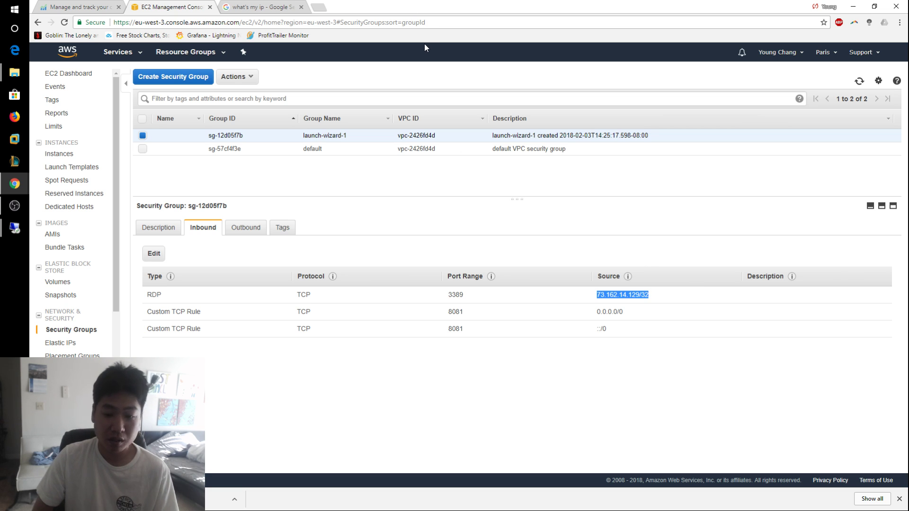
left_click(595, 297)
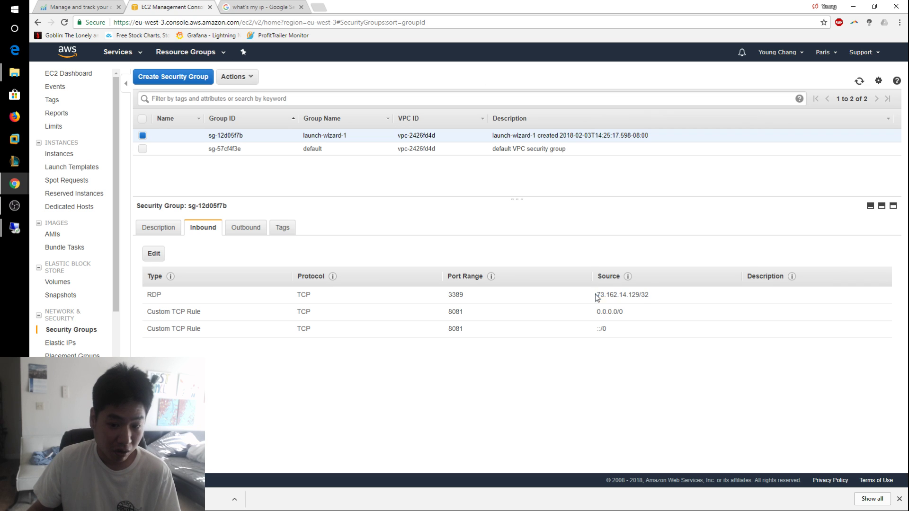
left_click_drag(596, 294, 648, 297)
left_click(650, 295)
left_click(640, 296)
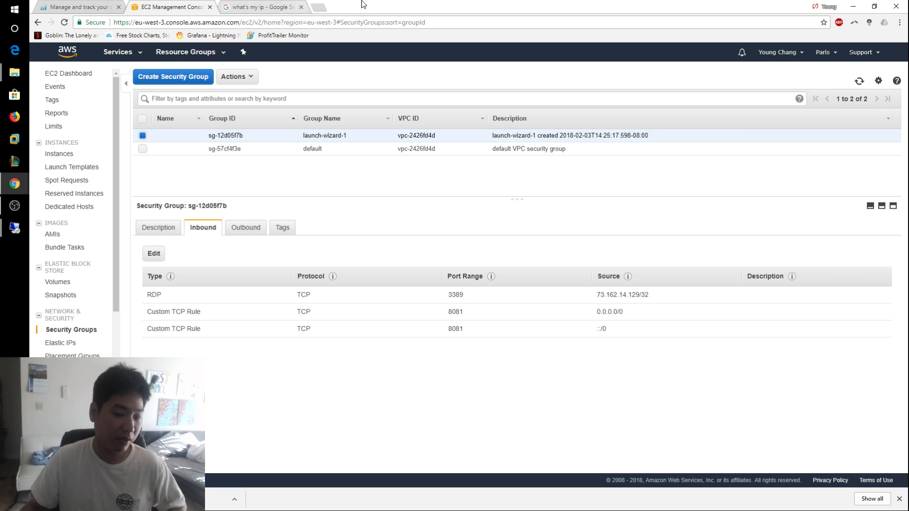
left_click_drag(597, 295, 645, 296)
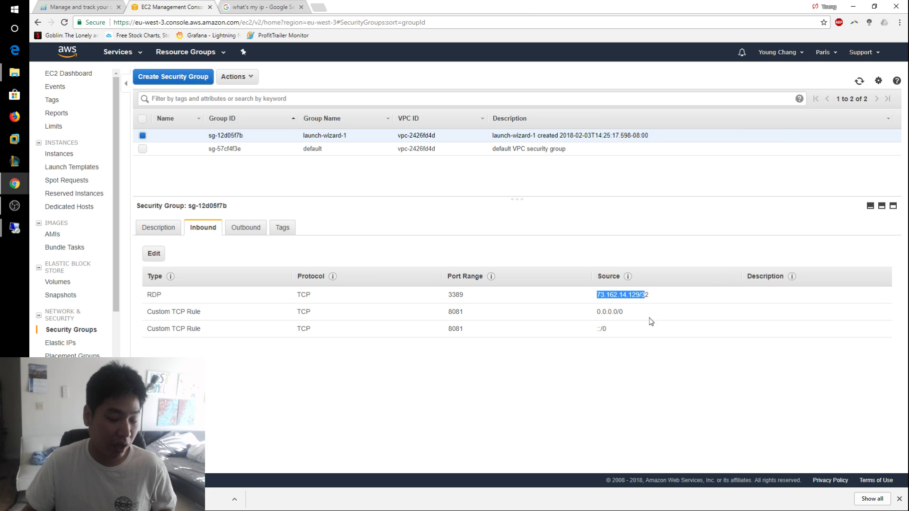
- Open the inbound rules for editing, compare the RDP source with the public IP search result, and leave without saving
left_click(153, 255)
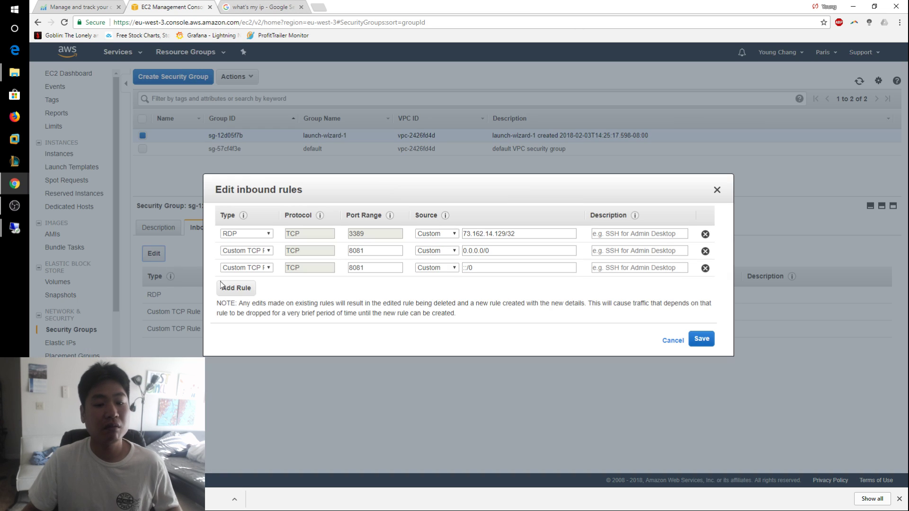
left_click(256, 7)
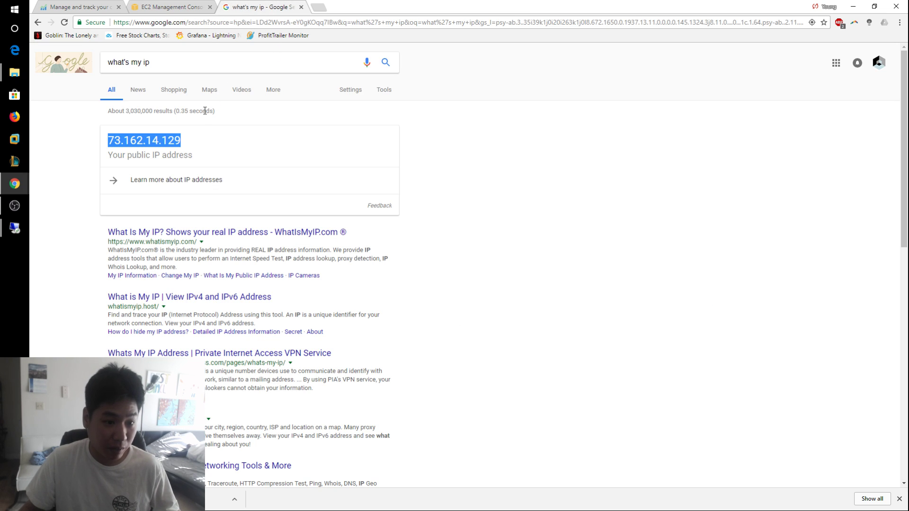
left_click(169, 3)
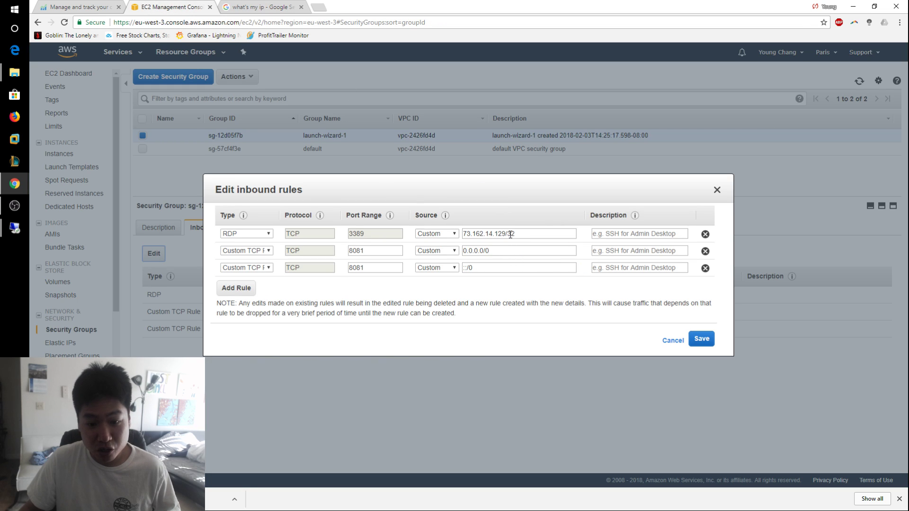
left_click_drag(510, 233, 321, 375)
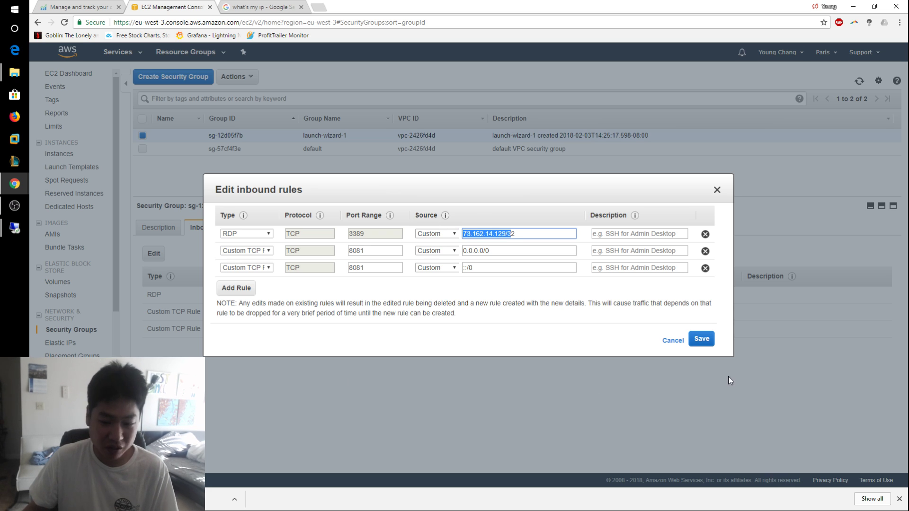
left_click(677, 341)
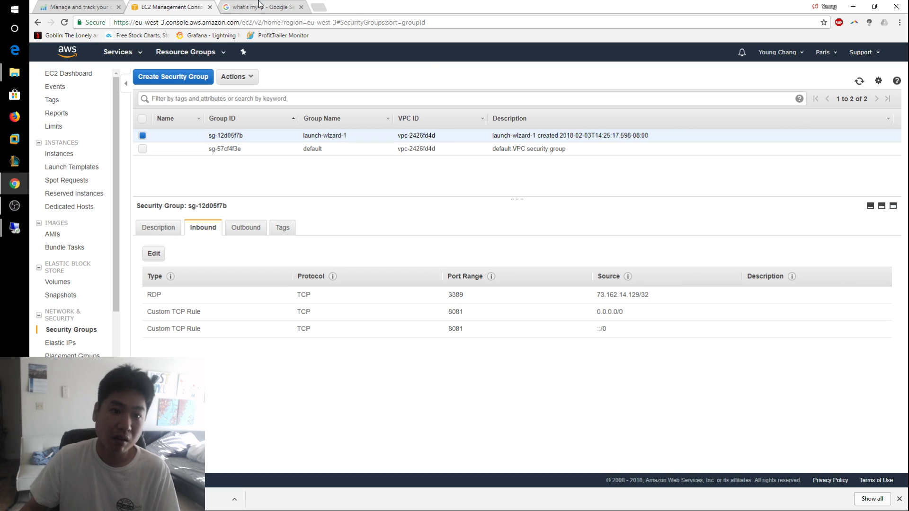
- Return to the remote desktop session in full screen and decline making the server discoverable on Network 2
left_click_drag(416, 7, 483, 333)
double_click(230, 8)
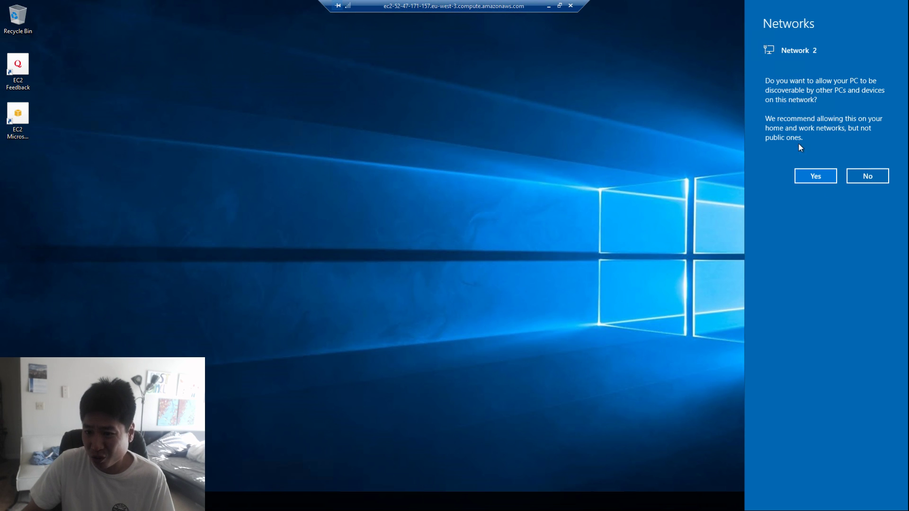
left_click(864, 176)
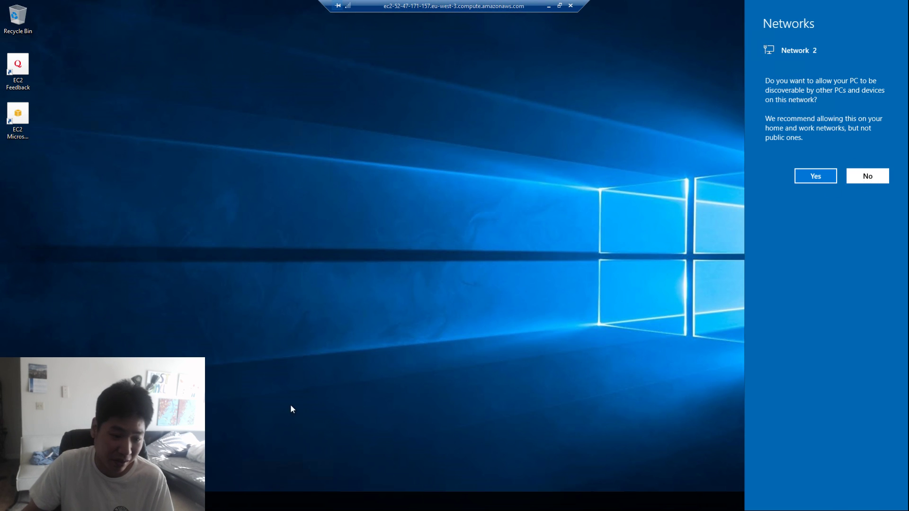
- Open Control Panel and bring up the password change form for the Administrator account
key("super")
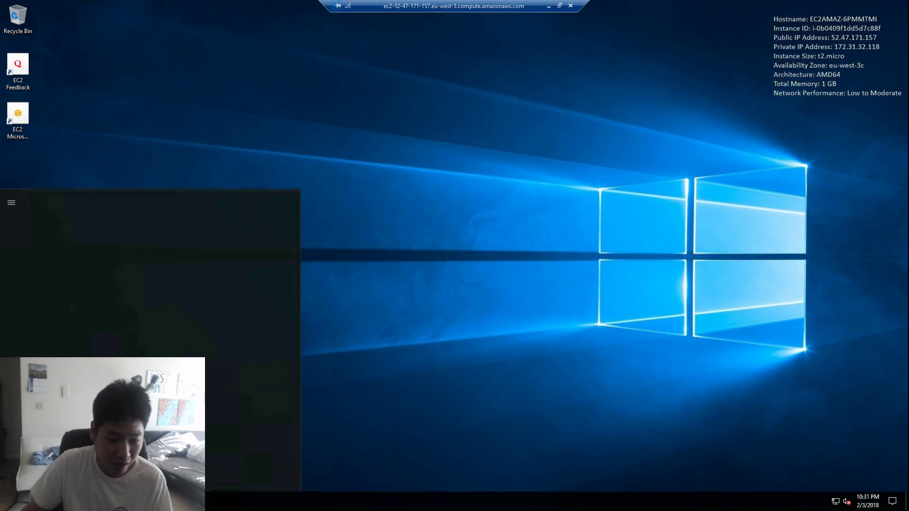
type("cmd")
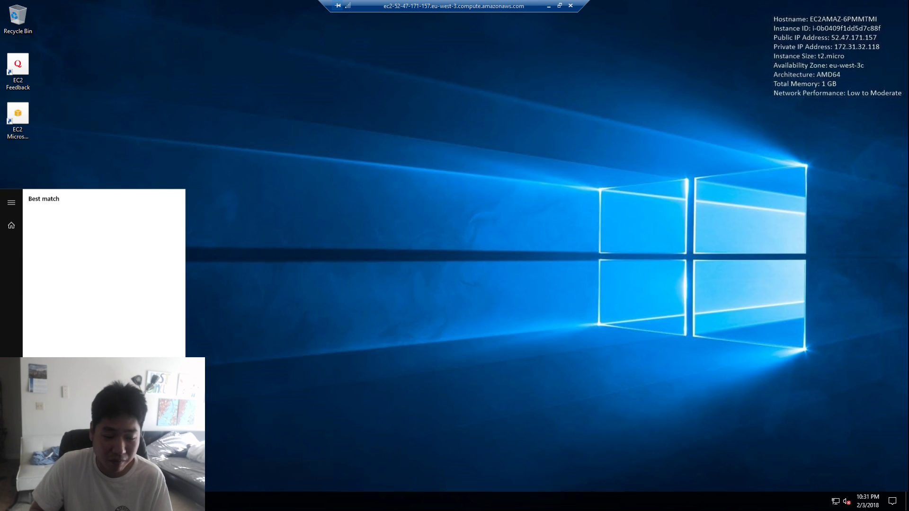
key("Return")
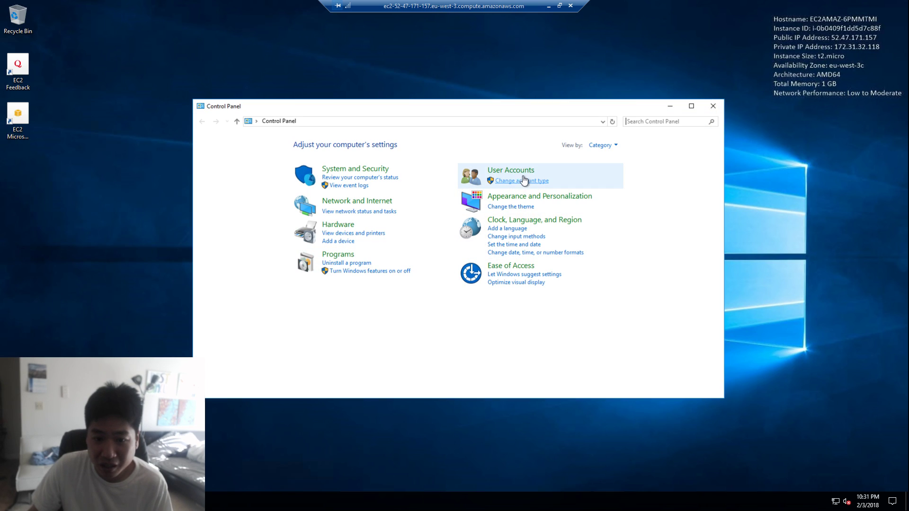
left_click(523, 174)
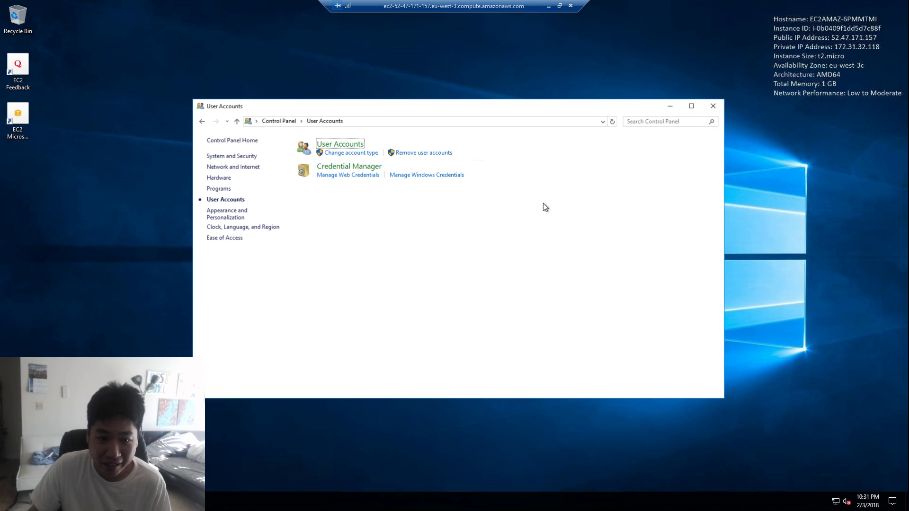
left_click(346, 145)
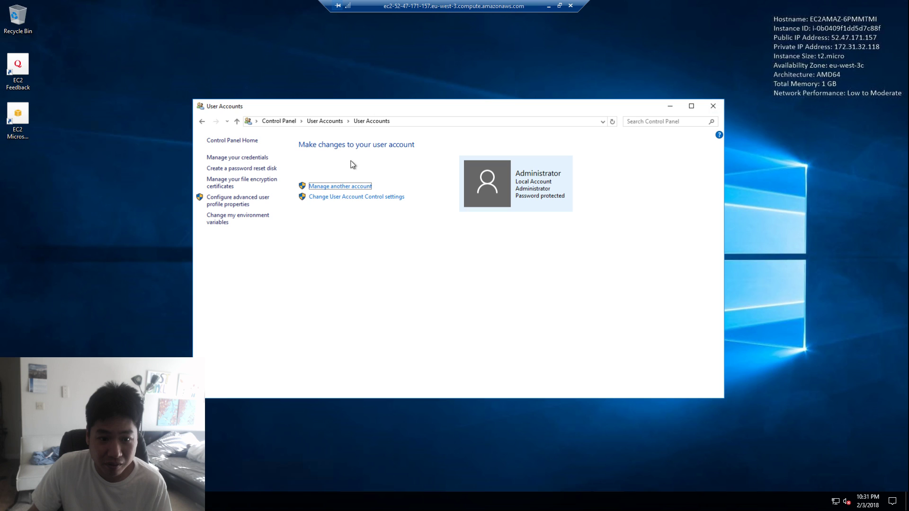
left_click(340, 187)
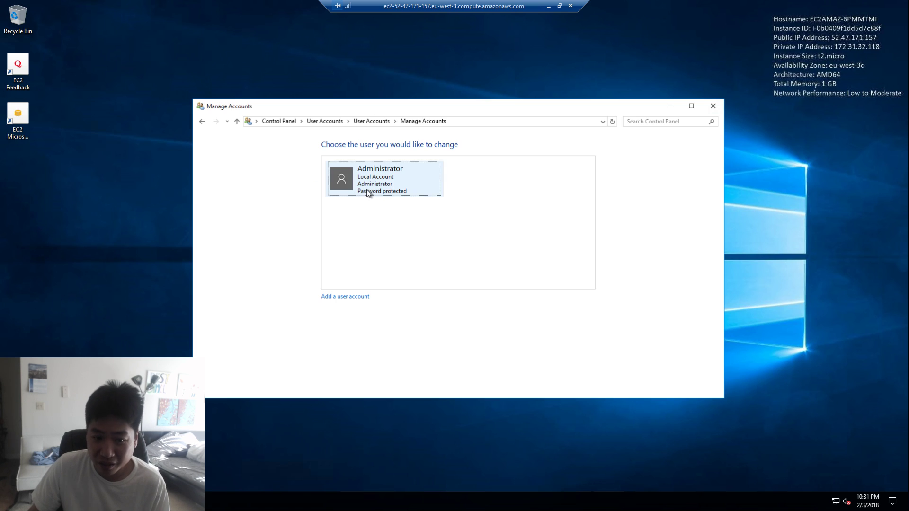
left_click(369, 191)
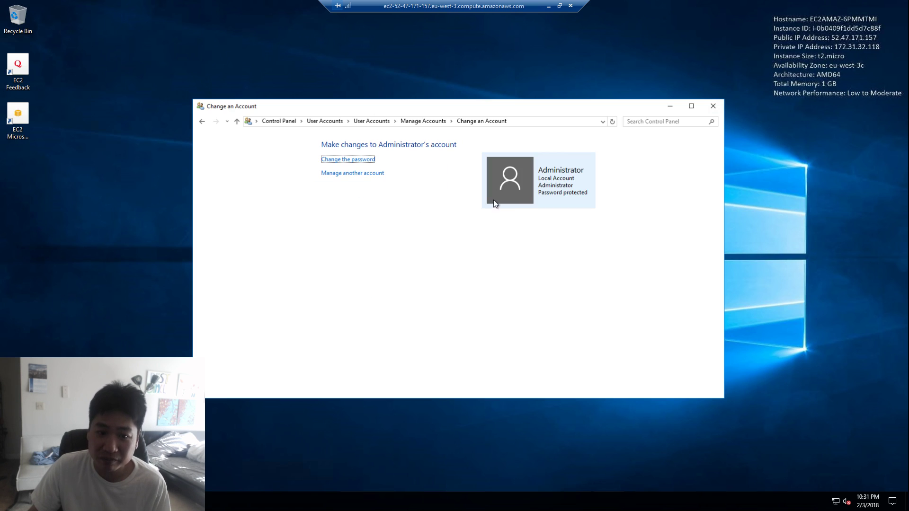
left_click(364, 160)
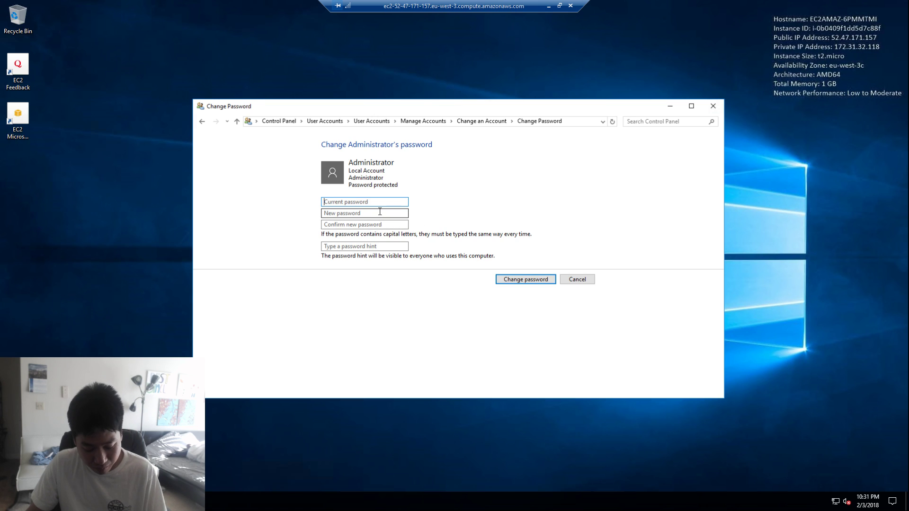
- Change the Administrator password by entering the current and new passwords with the hint "Super Hint", and close Control Panel
key("ctrl+v")
left_click(374, 213)
type("••••••••••••")
key("Tab")
type("••••••••••••")
key("Tab")
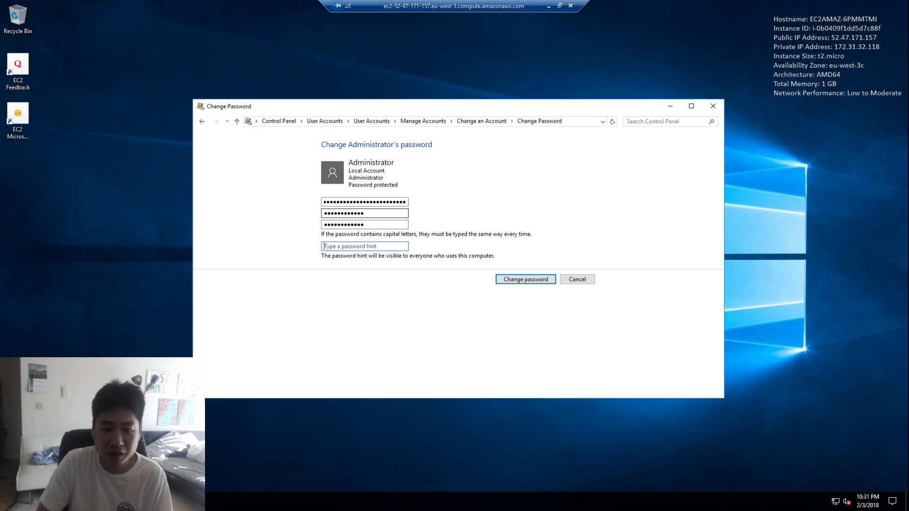
type("Super Hint")
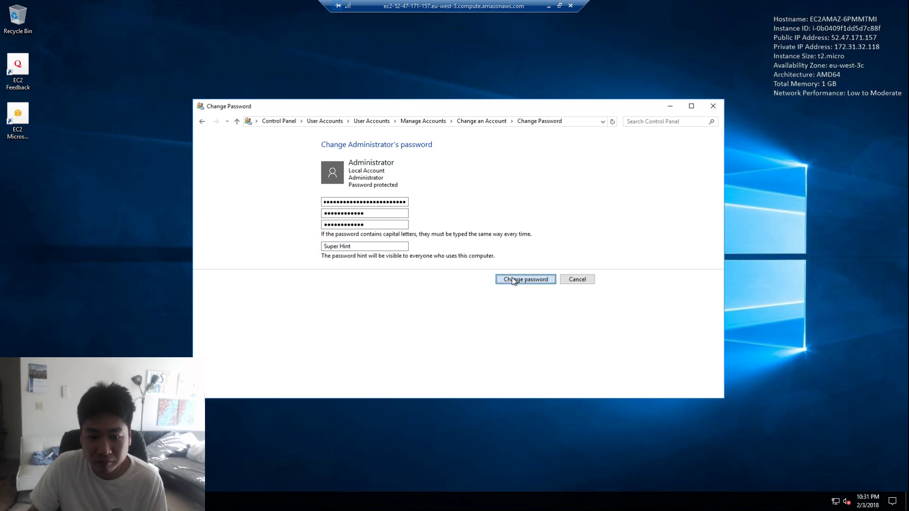
left_click(520, 279)
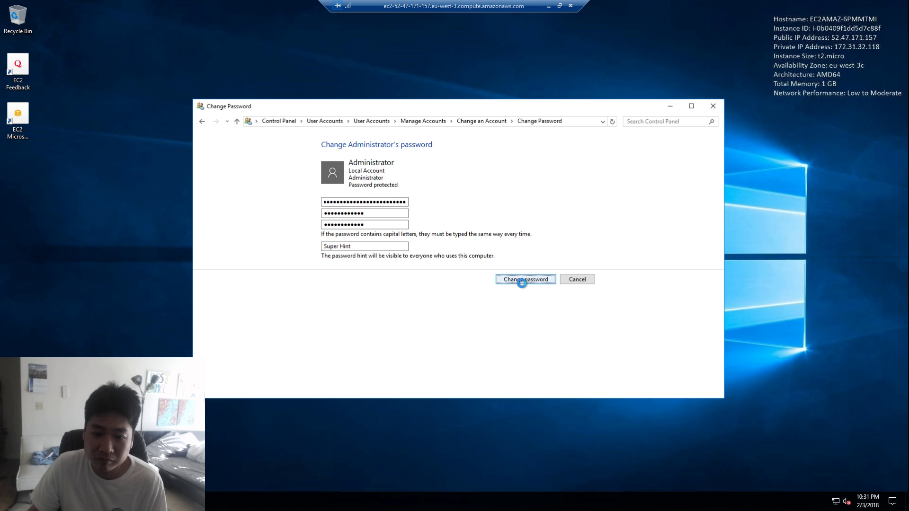
left_click(713, 106)
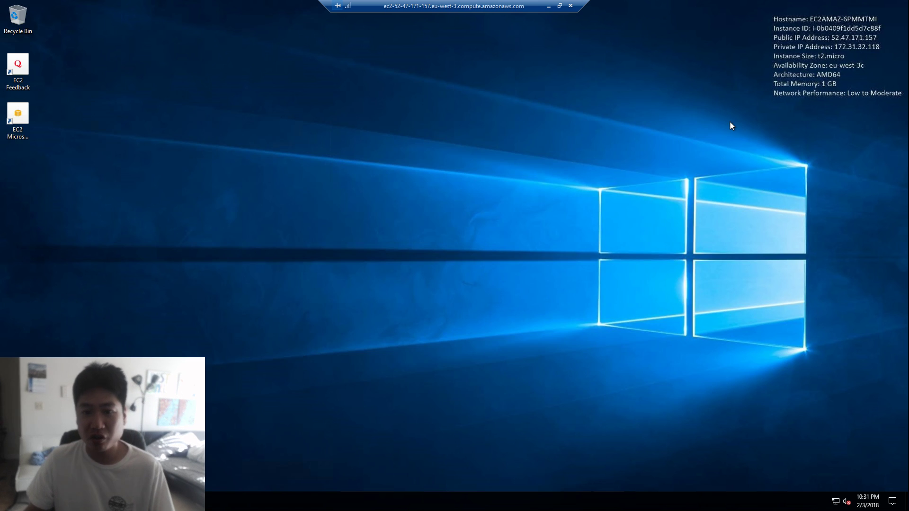
- Disconnect the remote session and reconnect through AWS VPS PARIS.rdp with the new Administrator password, accepting the certificate warning
left_click(570, 6)
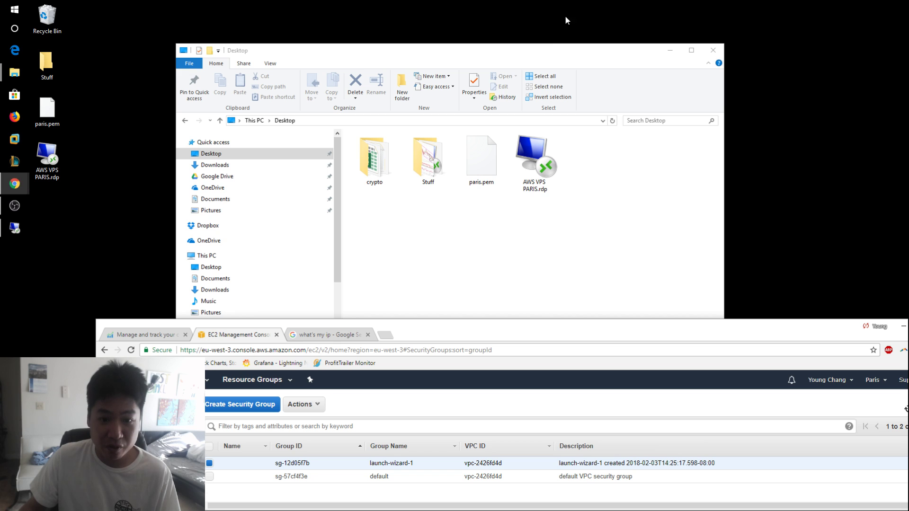
left_click(543, 272)
left_click(543, 153)
double_click(543, 151)
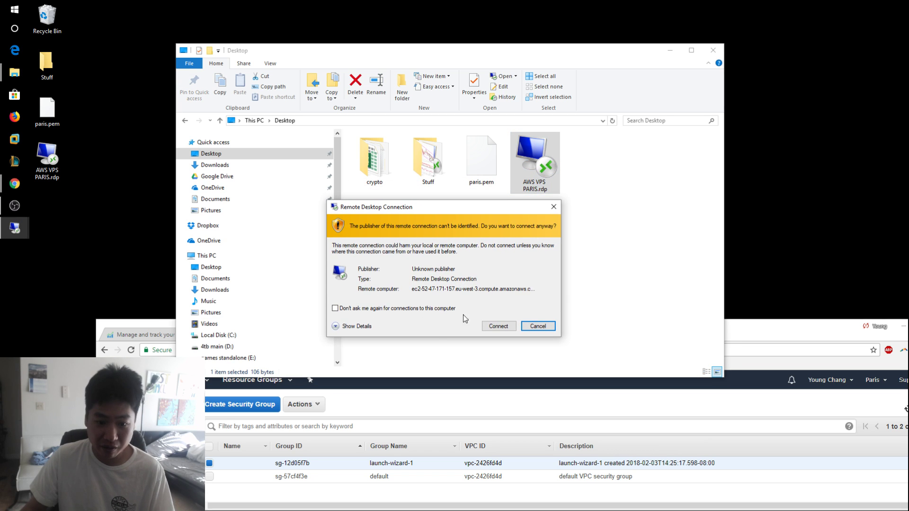
left_click(497, 326)
type("•••••••••••")
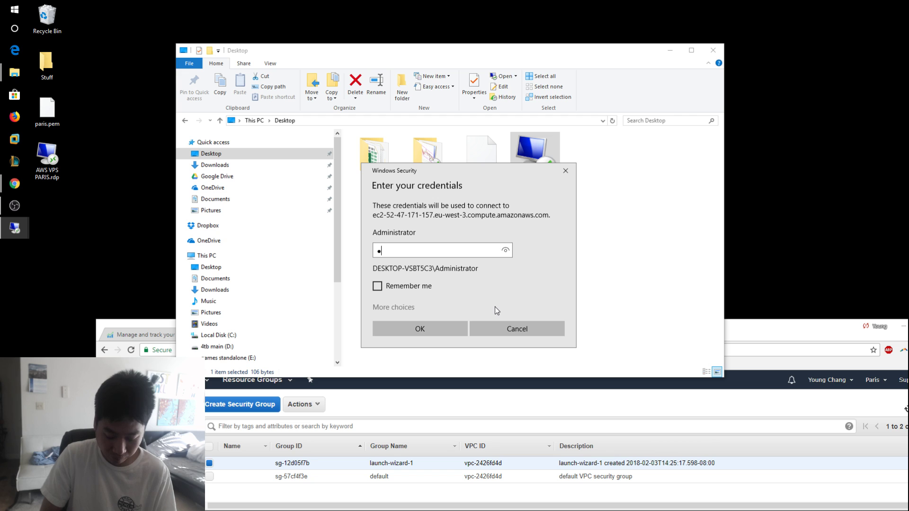
key("Return")
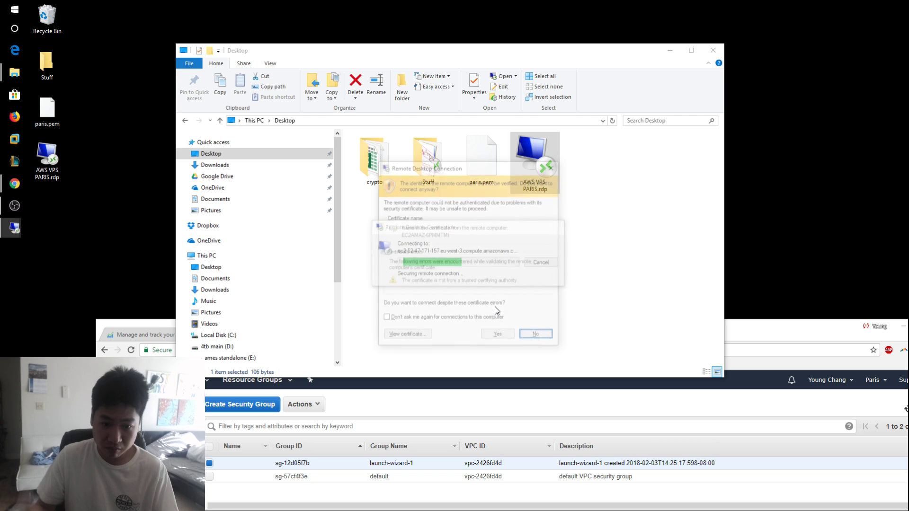
left_click(500, 336)
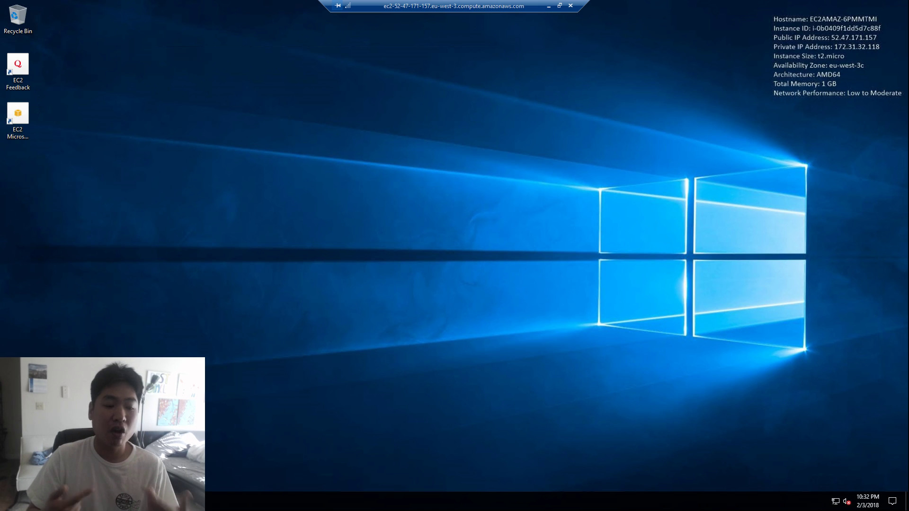
- Open Windows Firewall with Advanced Security on the server and show its inbound rules
key("super")
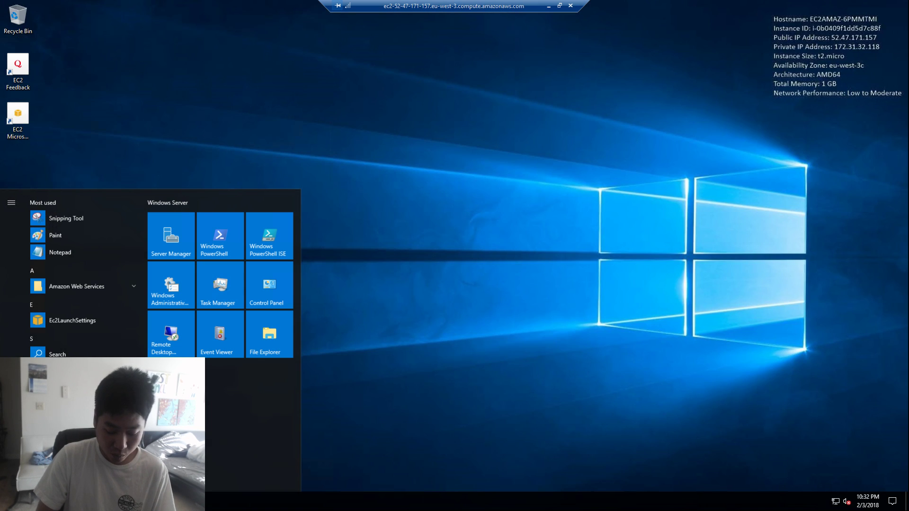
type("firewall")
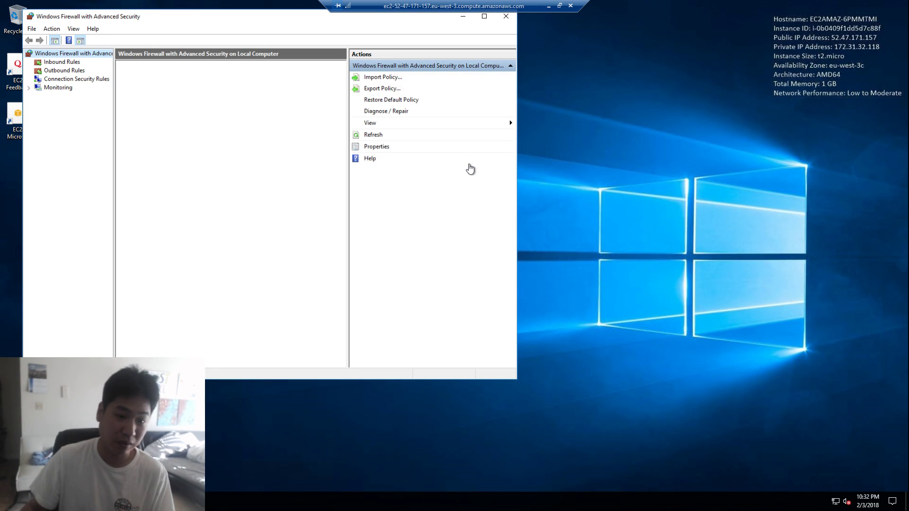
left_click(54, 64)
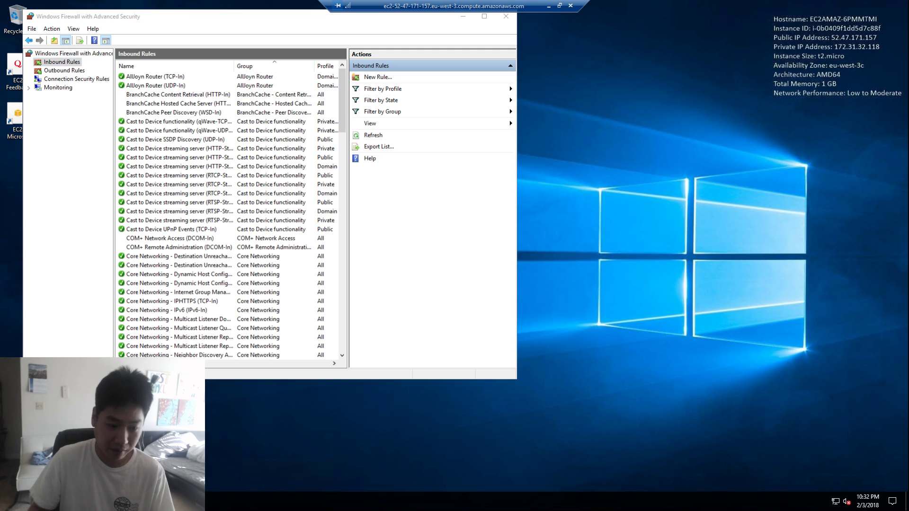
key("super")
type("firewall")
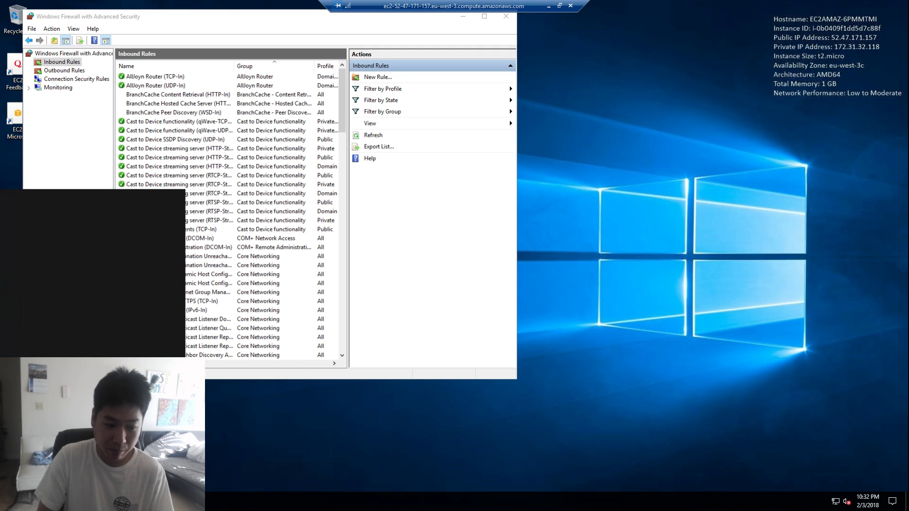
left_click(467, 254)
- Start a new inbound firewall rule of type Port for TCP on specific local port 8081
left_click(383, 78)
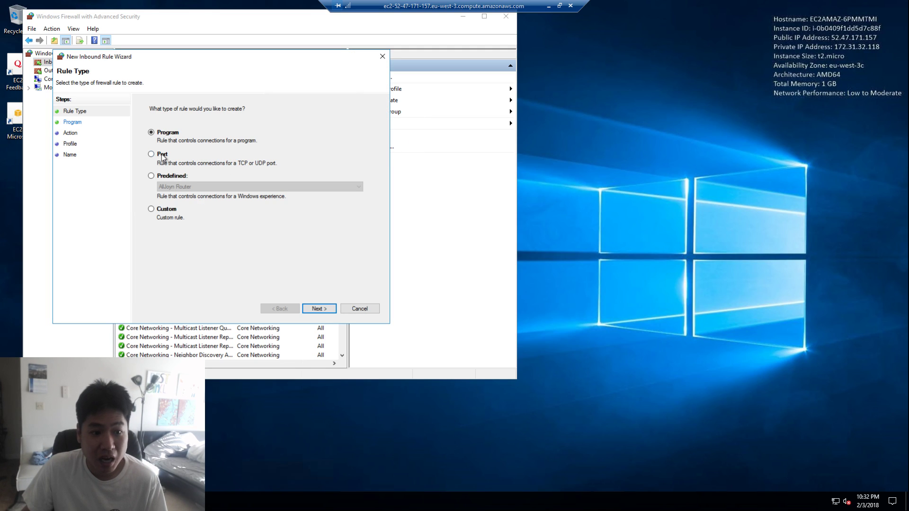
left_click(162, 155)
left_click(318, 308)
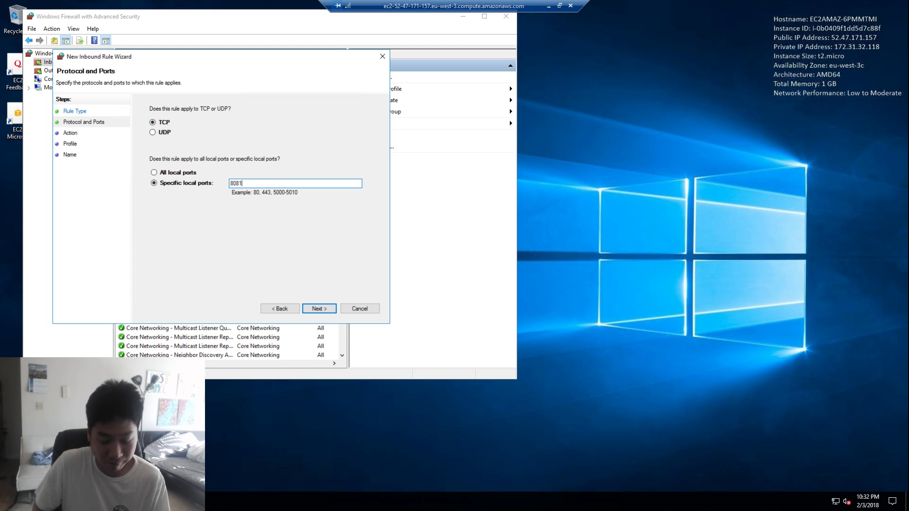
key("Return")
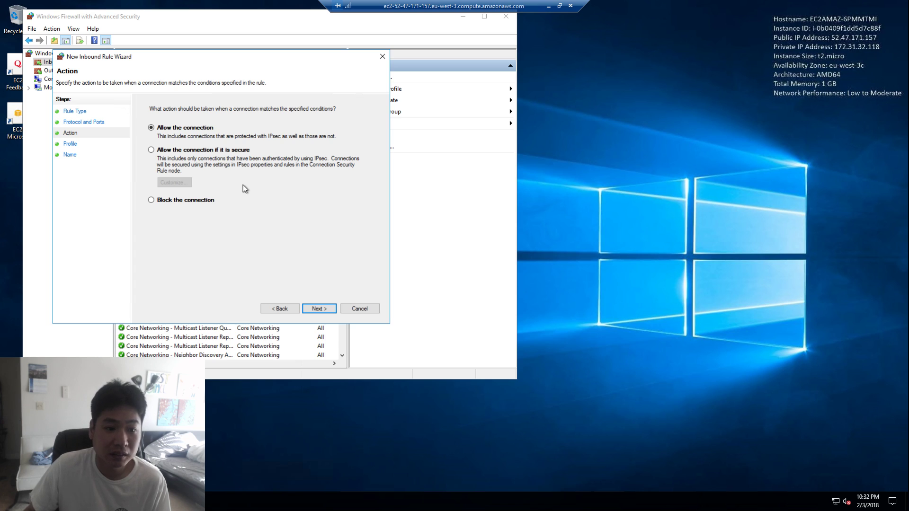
- Allow the connection on the Domain, Private and Public profiles and create the rule with the name Profit Trailer Dashboard
left_click(325, 312)
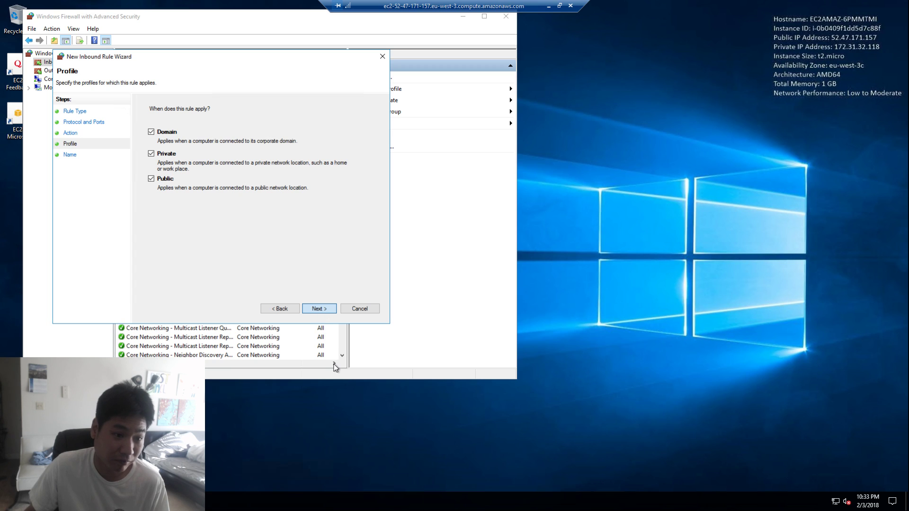
key("Return")
key("Return")
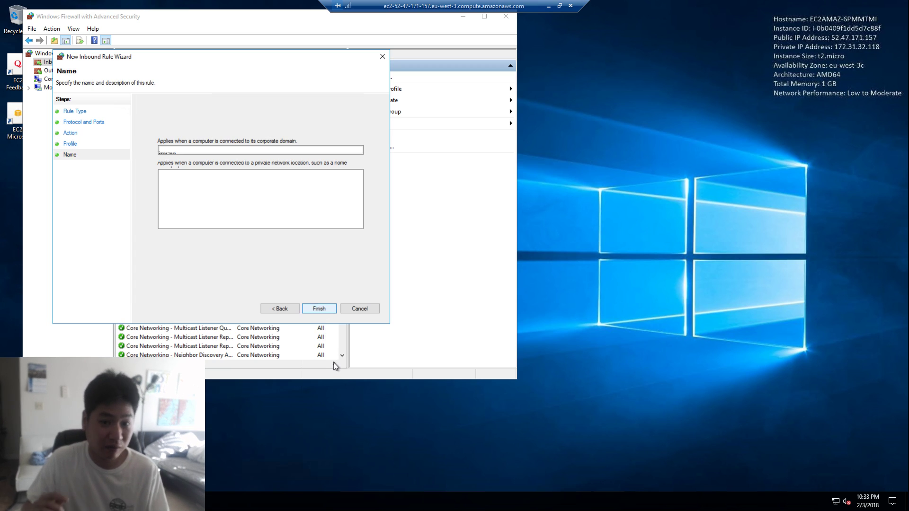
left_click(492, 285)
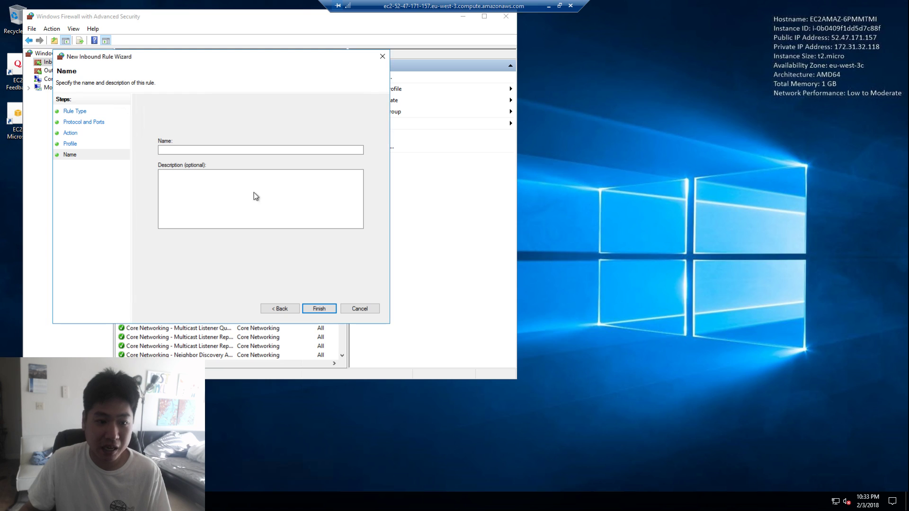
left_click(244, 149)
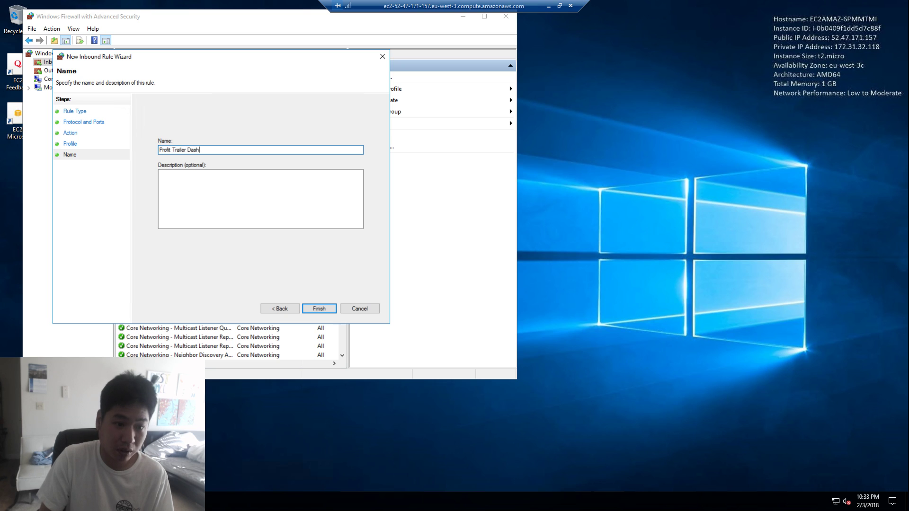
left_click(322, 311)
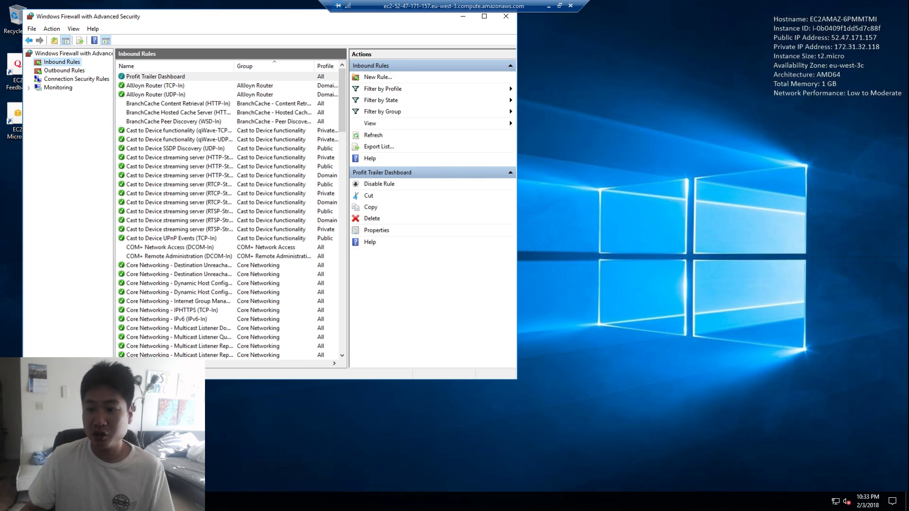
- Take the remote session out of full screen and open the Instances page in the maximized EC2 console to view the instance's public DNS
left_click(15, 184)
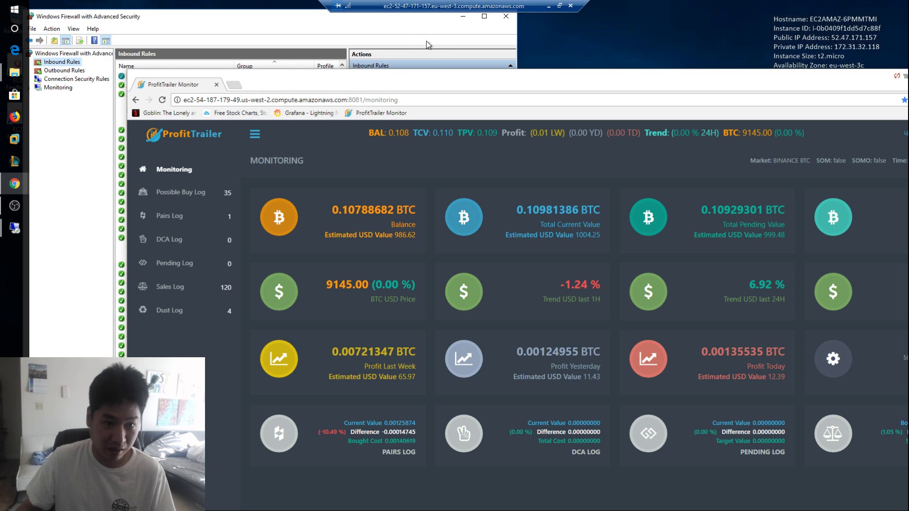
left_click(559, 6)
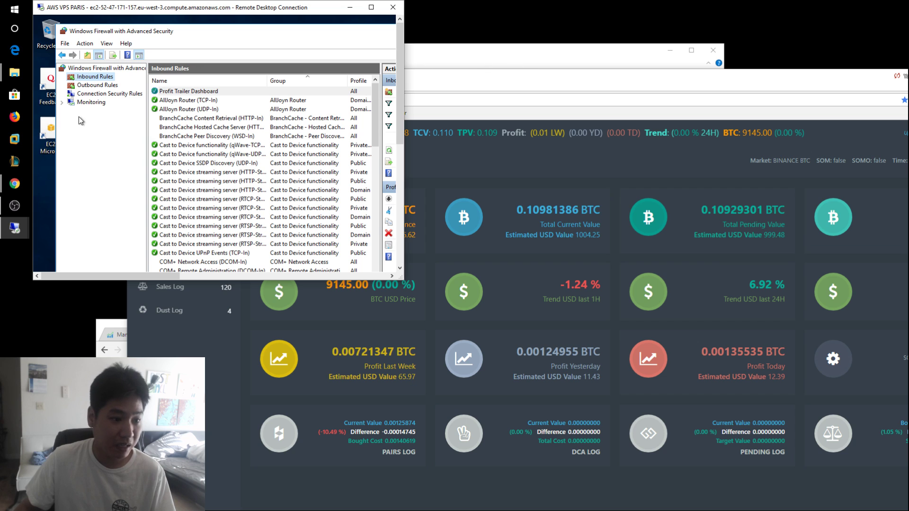
mouse_move(15, 184)
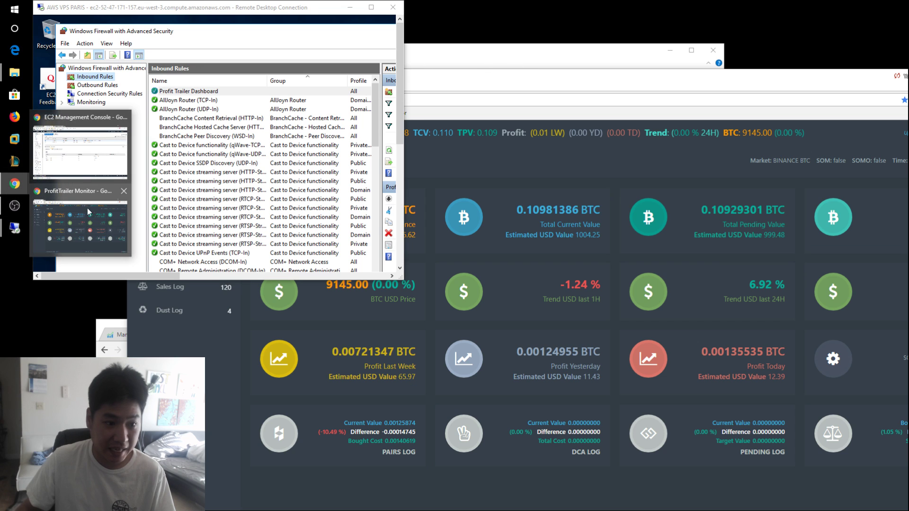
left_click(85, 171)
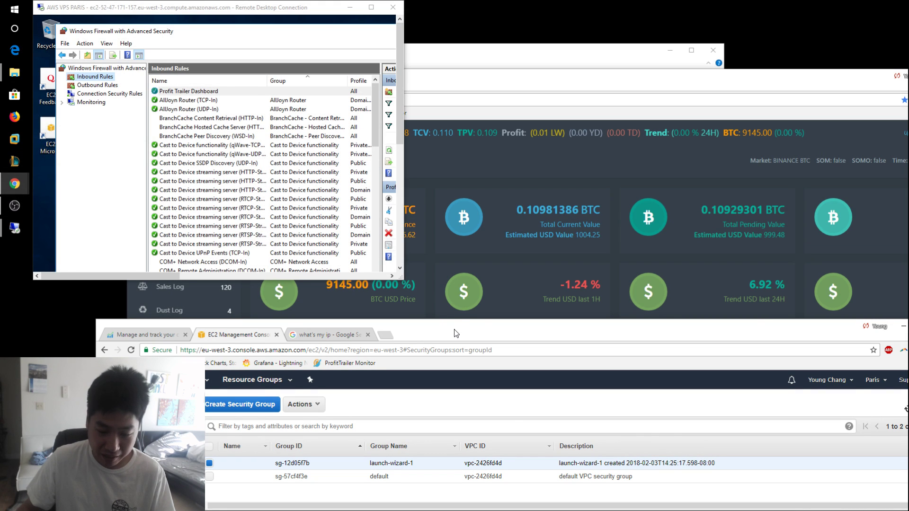
double_click(455, 333)
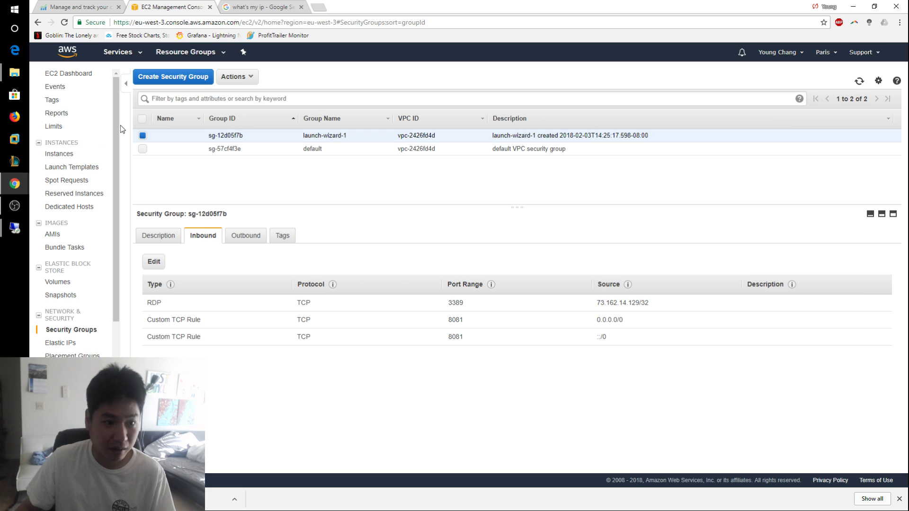
left_click(77, 155)
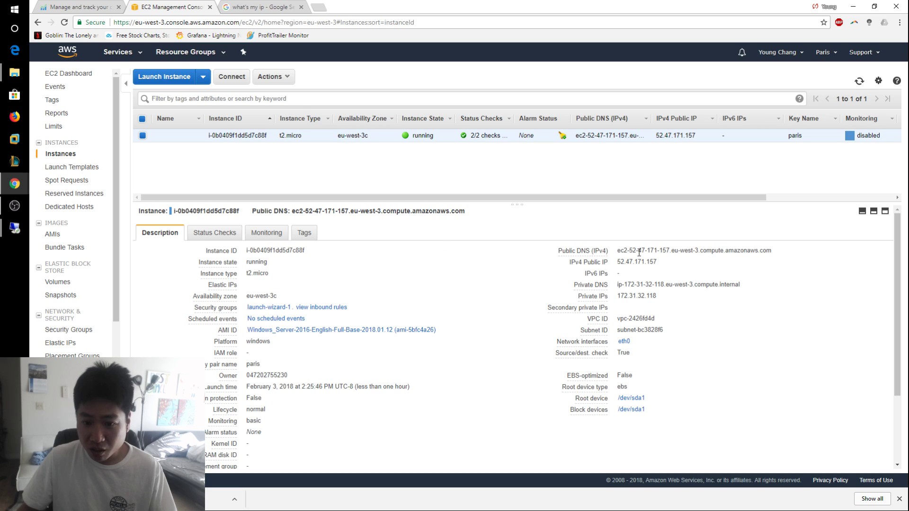
left_click_drag(772, 256, 620, 252)
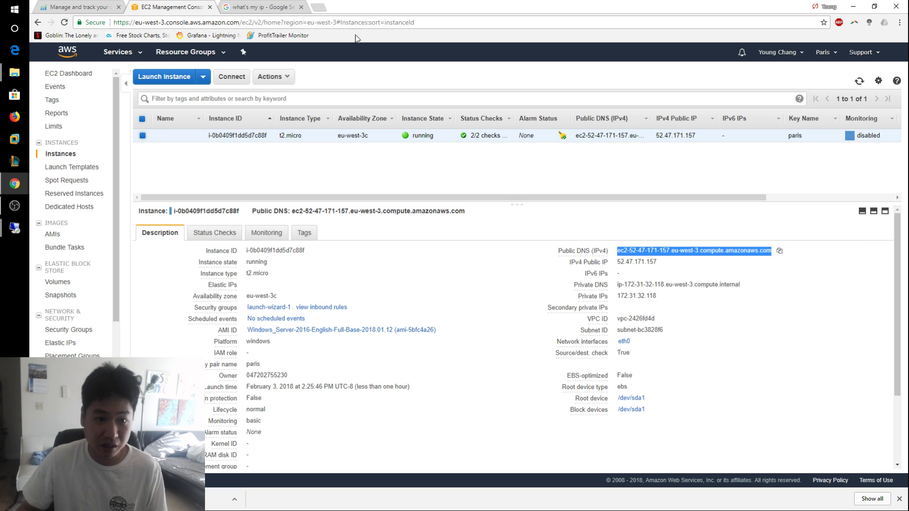
left_click(317, 7)
key("ctrl+v")
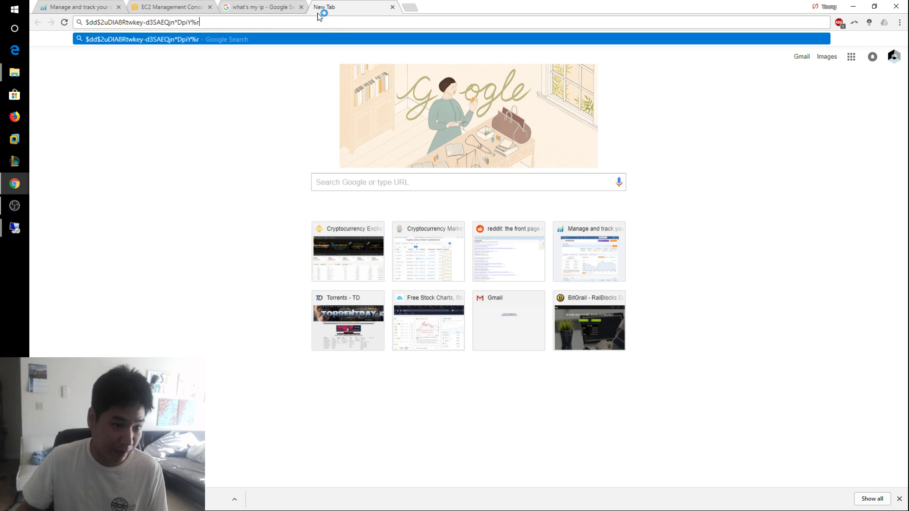
key("Escape")
left_click(176, 7)
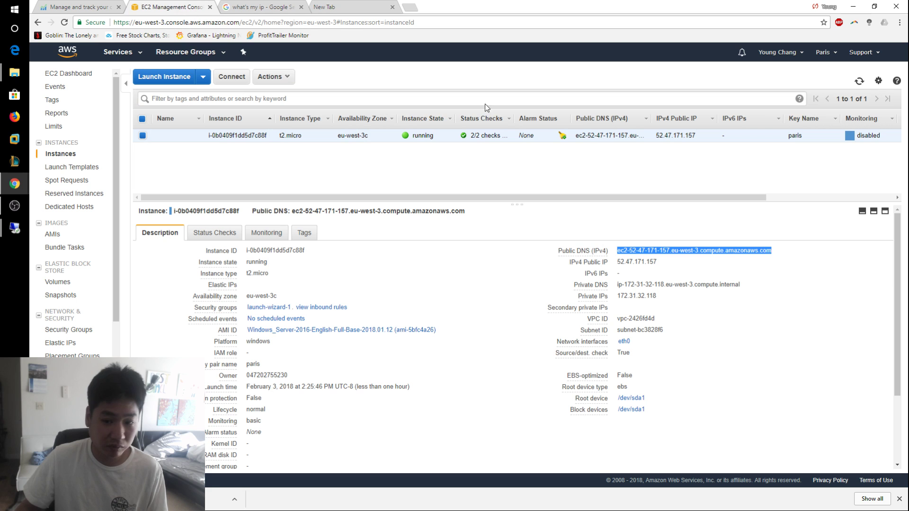
- Copy the instance's public DNS and load it with port 8081 in the new browser tab
right_click(641, 246)
left_click(655, 254)
left_click(345, 5)
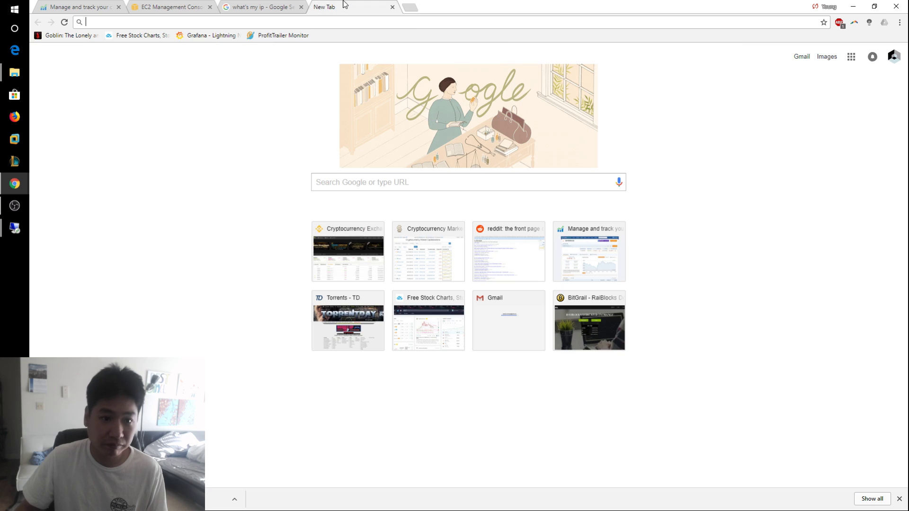
key("ctrl+v")
type(":8081")
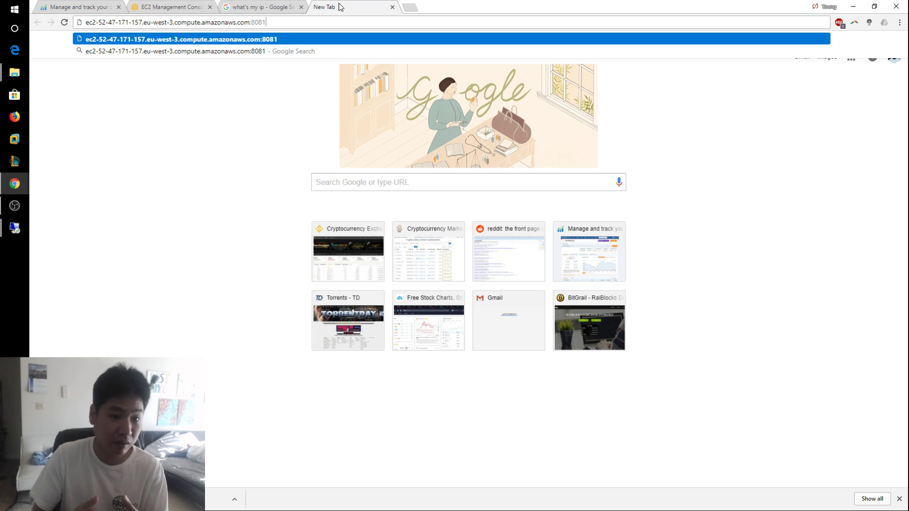
key("Return")
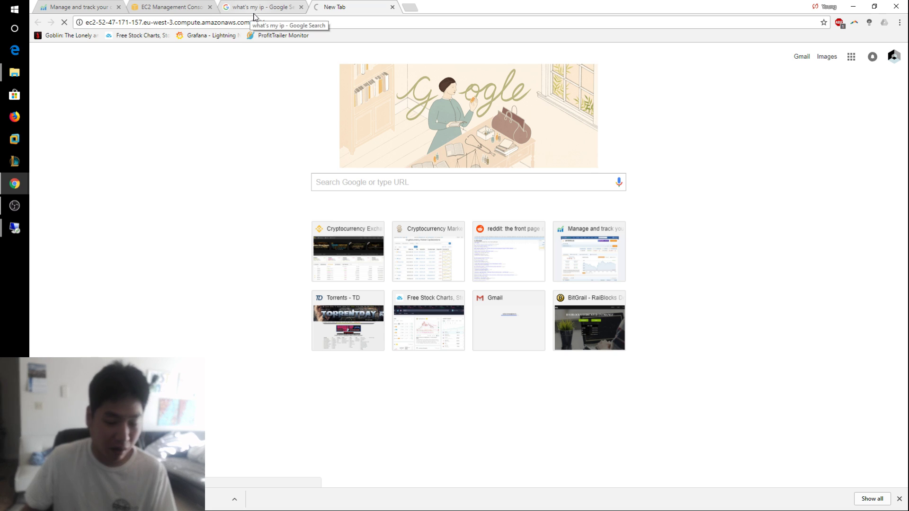
left_click(187, 7)
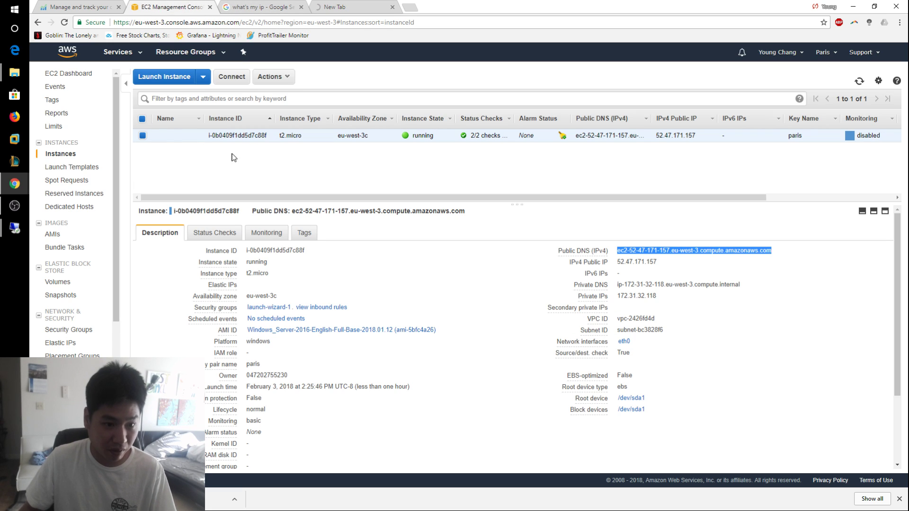
left_click(348, 6)
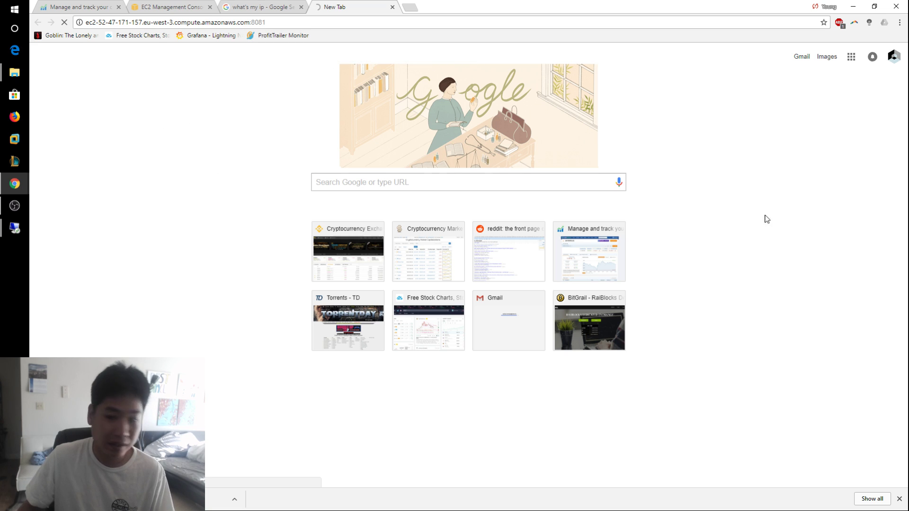
- Show the other browser window with the ProfitTrailer Monitor, highlight its dashboard address, and move the window aside
key("alt+Tab")
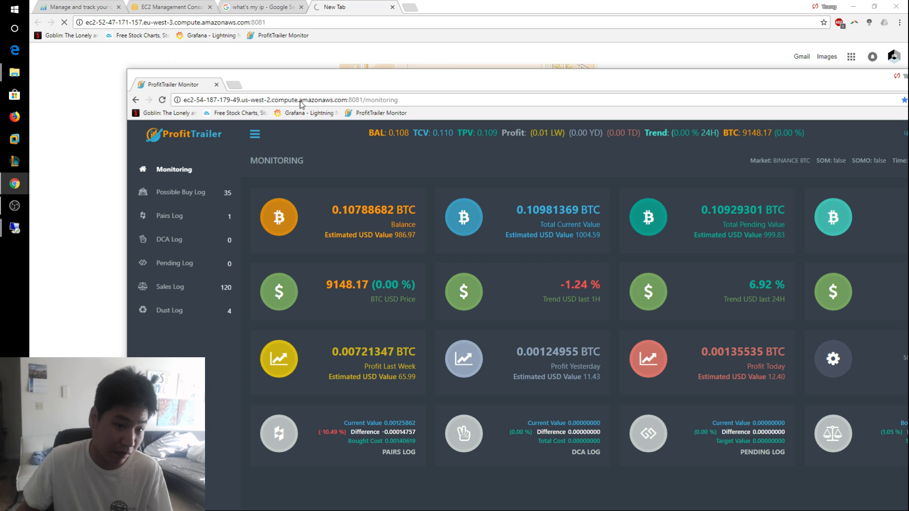
left_click(393, 101)
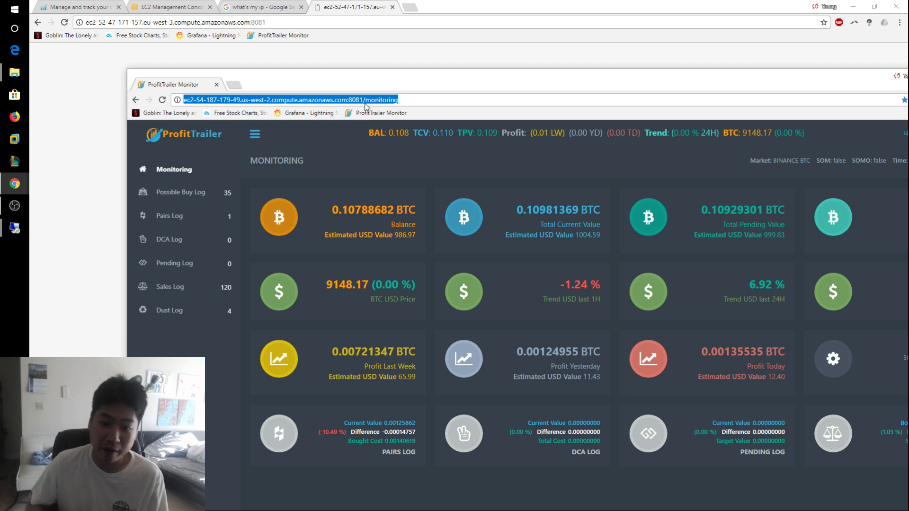
left_click_drag(503, 79, 908, 124)
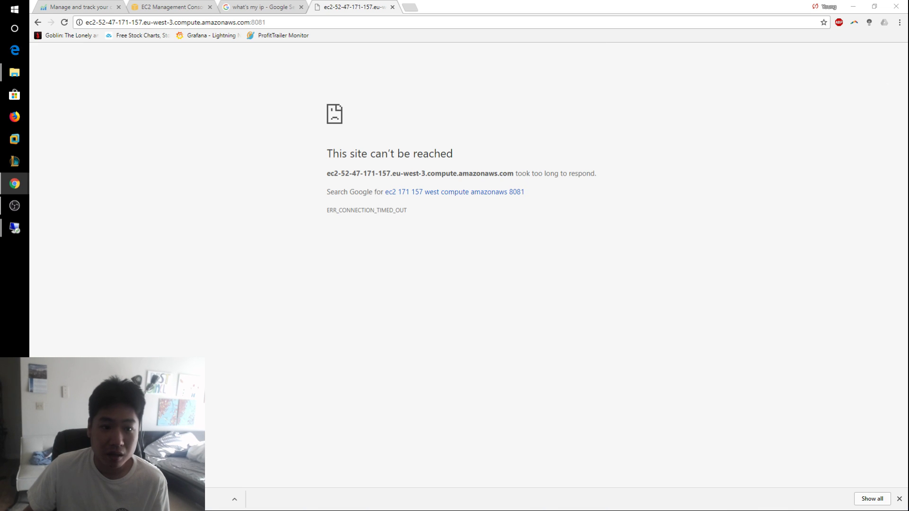
- From the EC2 console, open the Billing & Cost Management Dashboard and review the spend summary and month-to-date spend by service
left_click(141, 10)
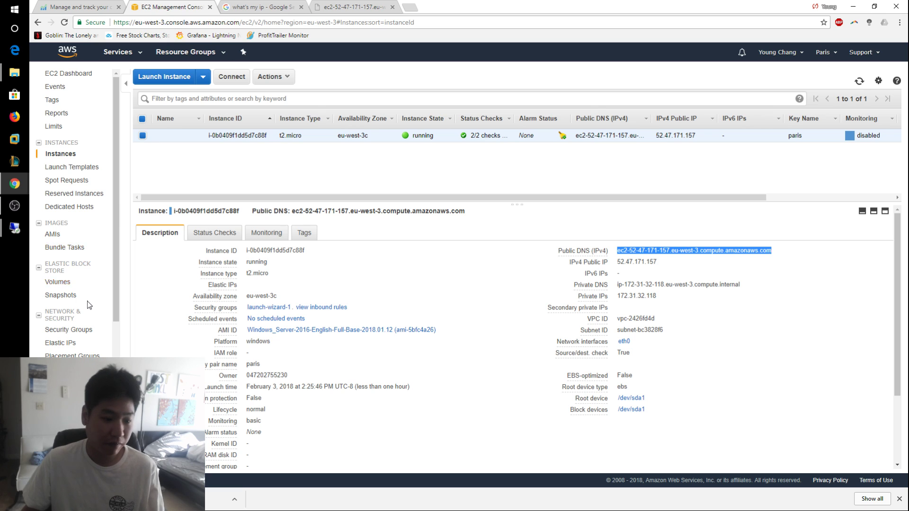
scroll(88, 303, "down", 2)
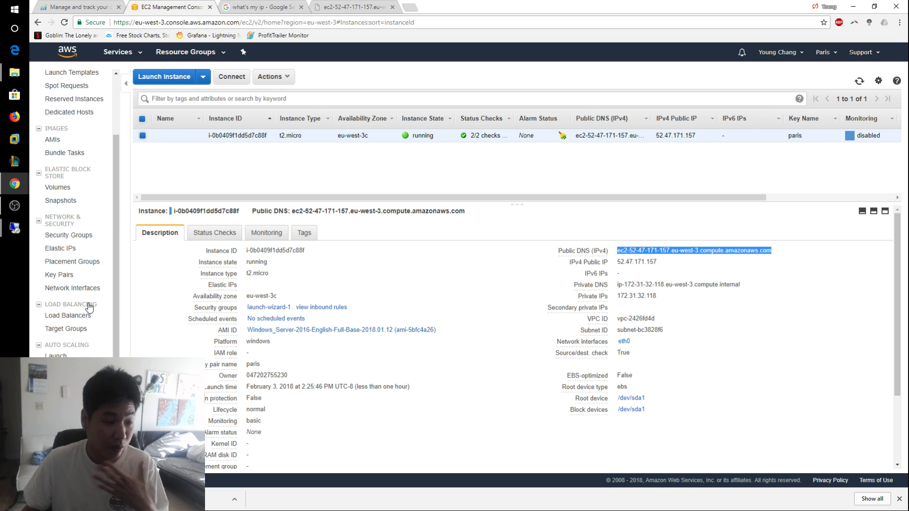
scroll(100, 265, "up", 2)
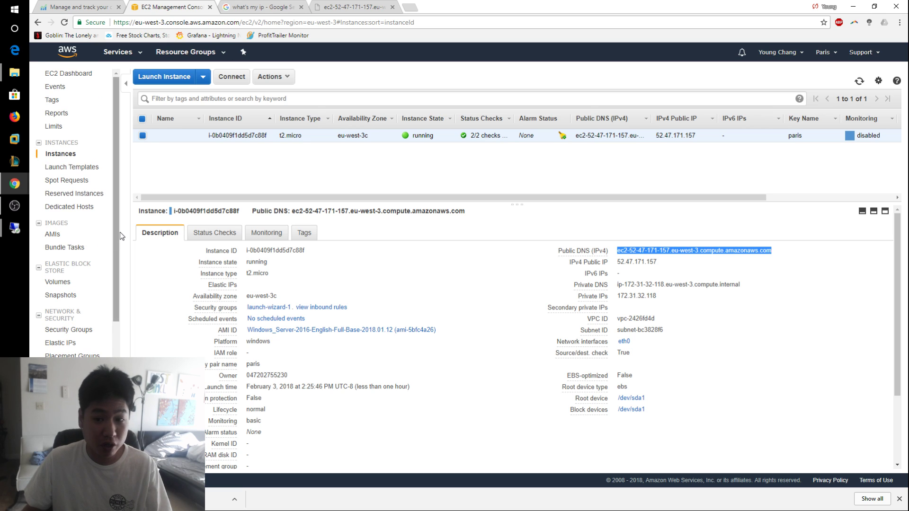
left_click(142, 62)
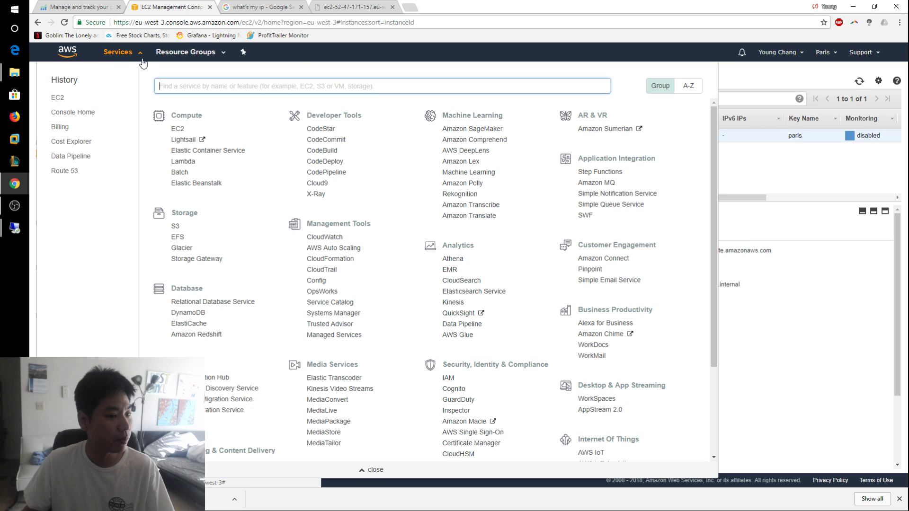
left_click(65, 134)
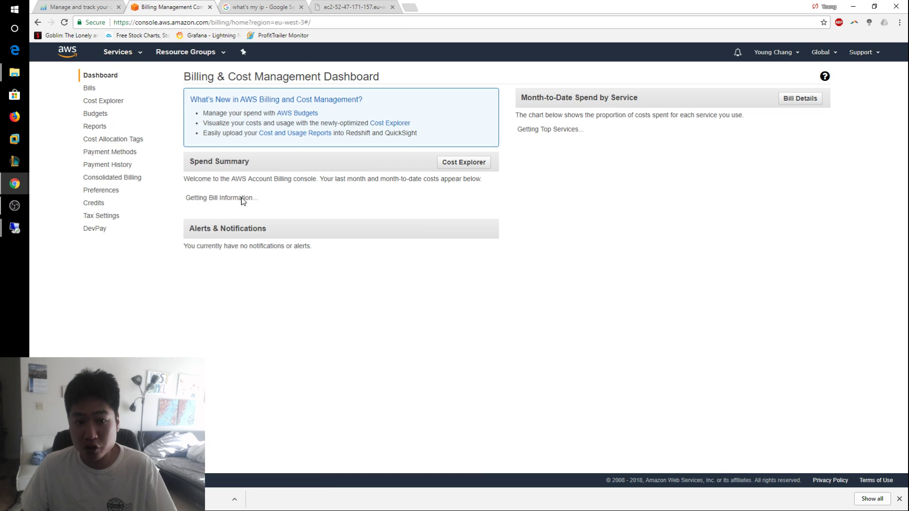
scroll(243, 201, "down", 2)
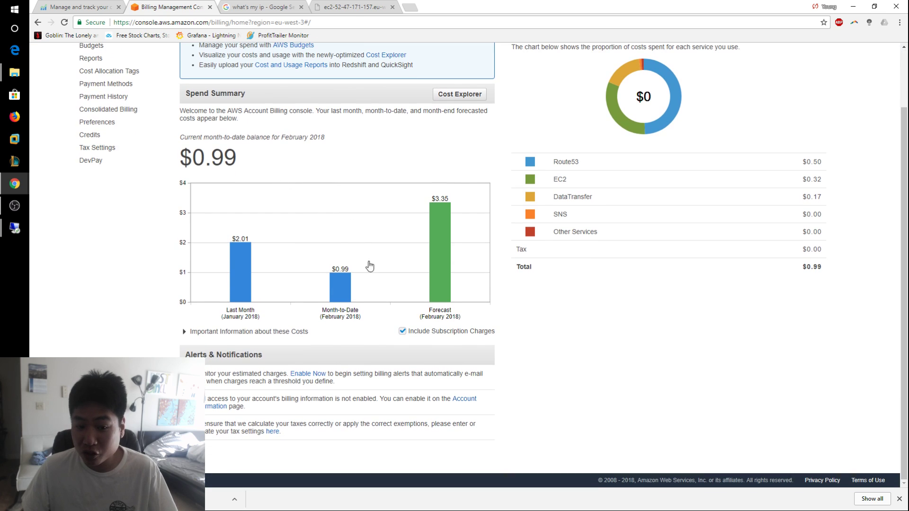
mouse_move(343, 297)
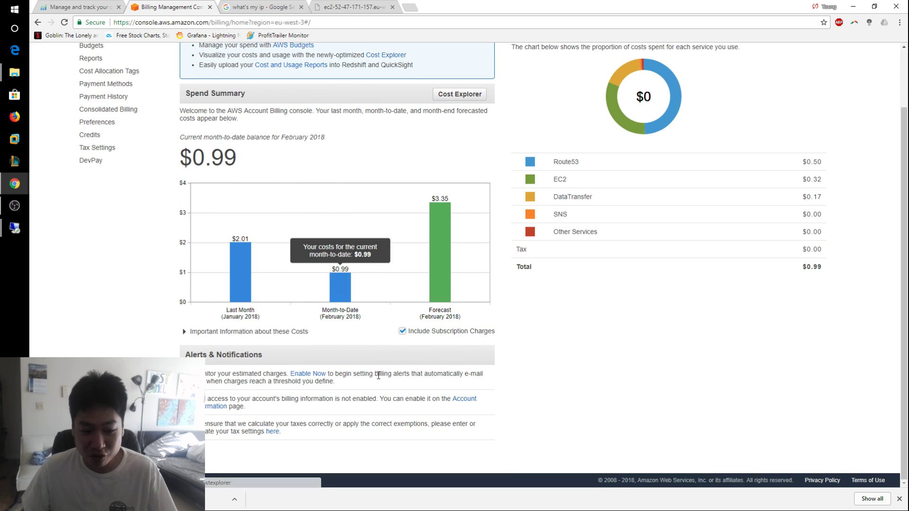
mouse_move(240, 268)
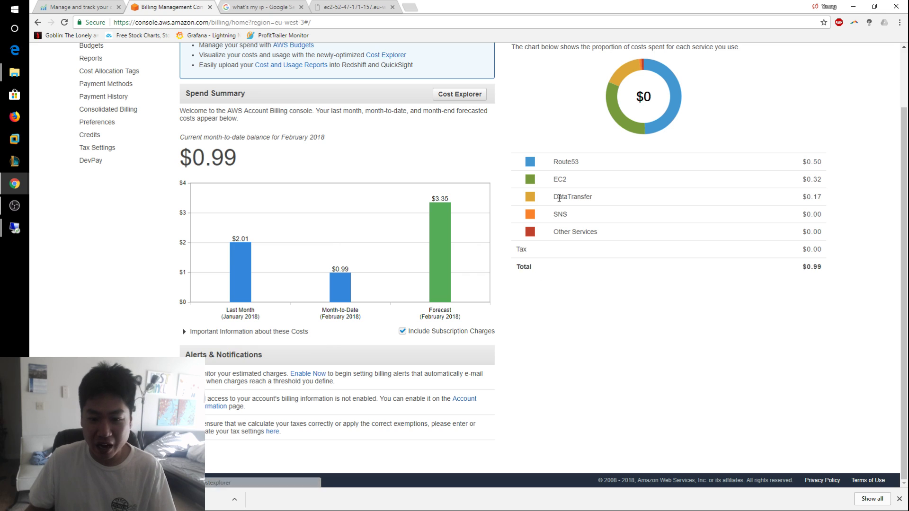
left_click(339, 299)
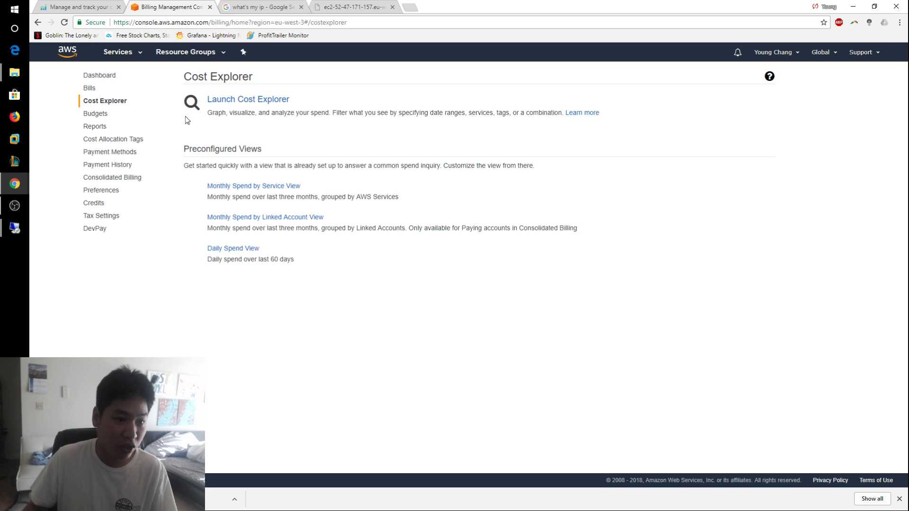
left_click(126, 54)
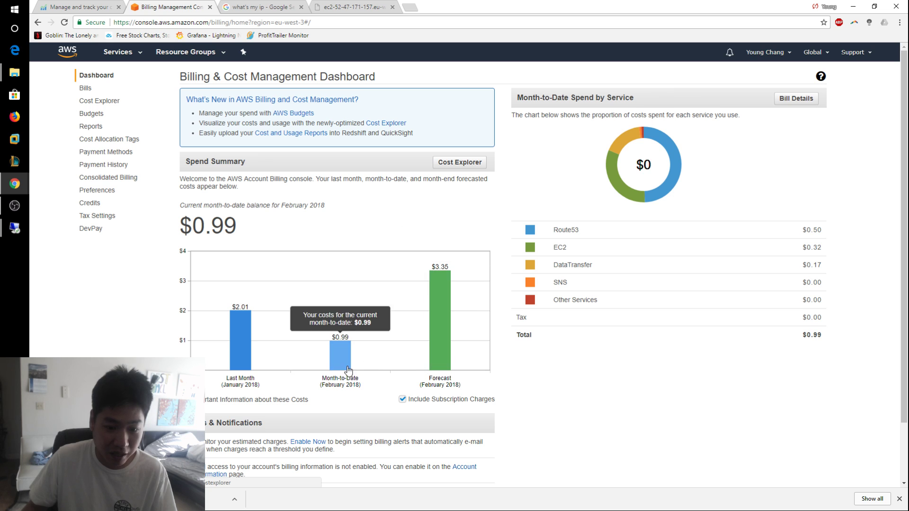
left_click(349, 369)
- Open the February 2018 bill and expand the Data Transfer charges for US West (Oregon) to examine the bandwidth rates
left_click(90, 87)
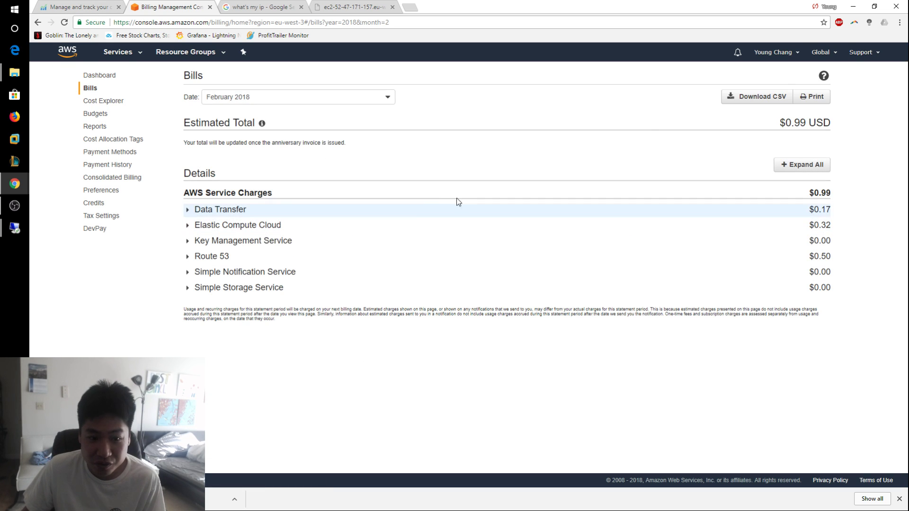
left_click(187, 210)
left_click(197, 226)
scroll(448, 290, "down", 1)
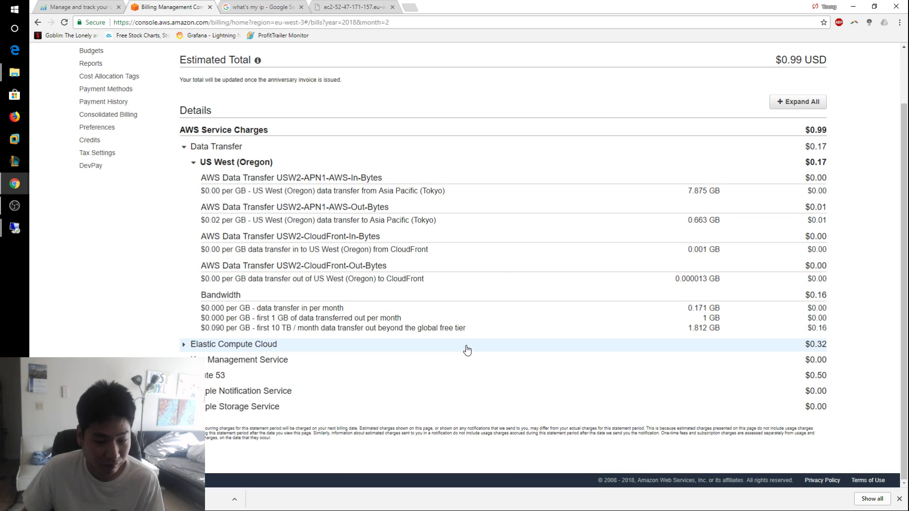
left_click_drag(482, 333, 204, 328)
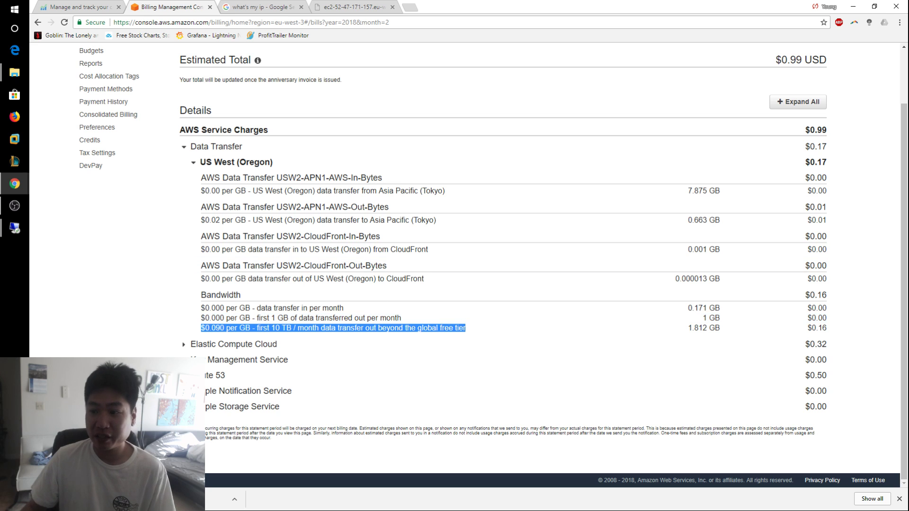
- Glance at the ProfitTrailer Monitor window and examine the bill's usage and cost for data transfer out beyond the free tier
key("alt+Tab")
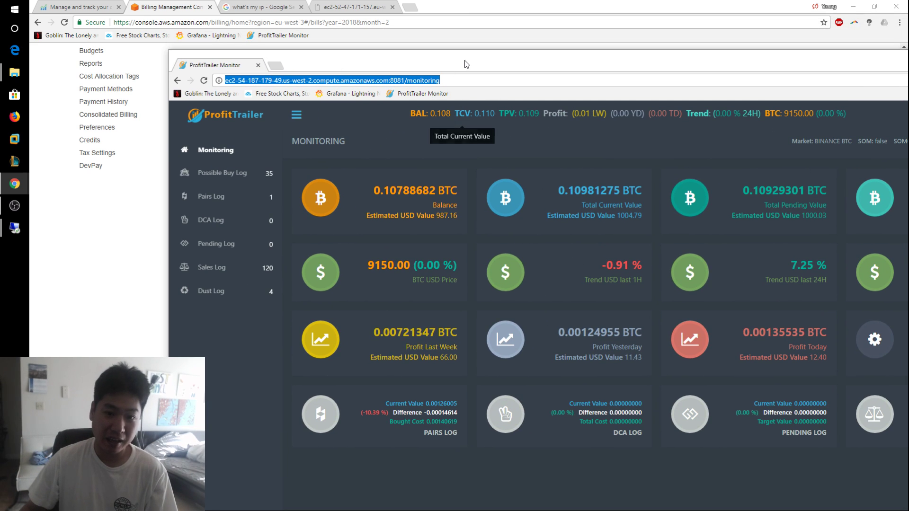
key("alt+Tab")
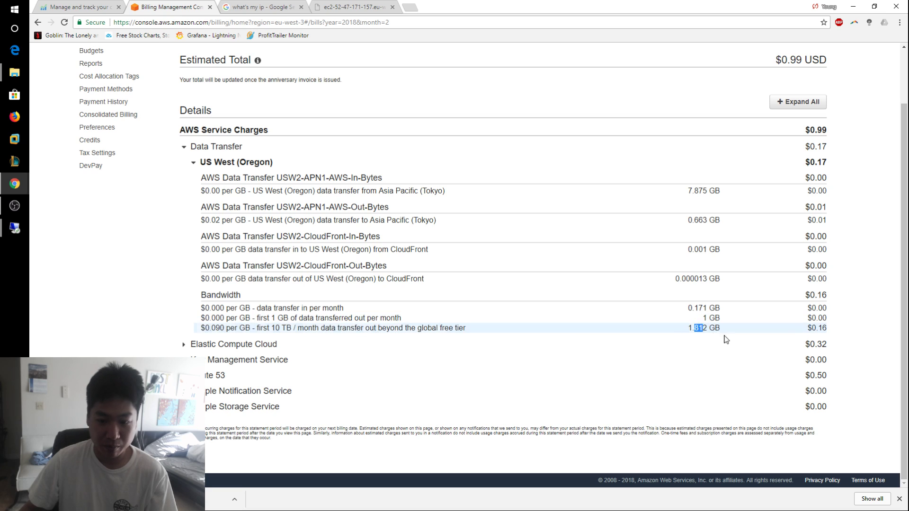
left_click_drag(725, 339, 720, 348)
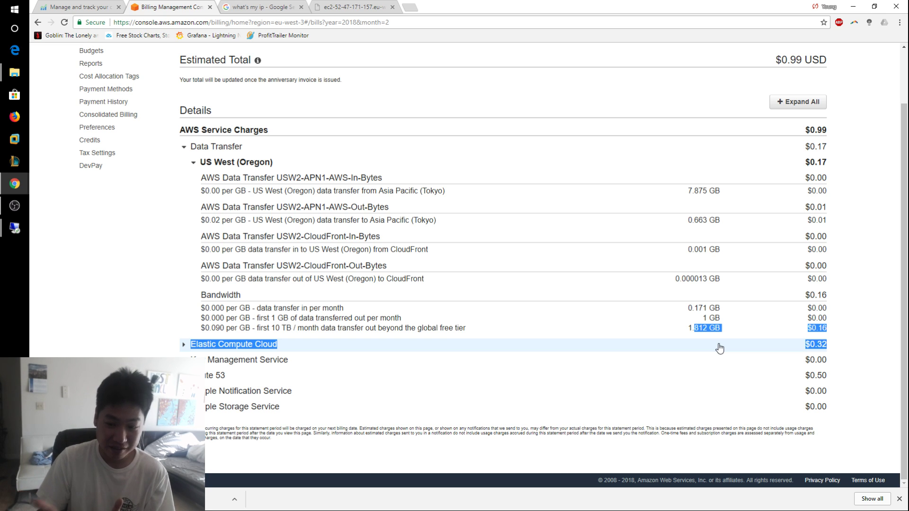
left_click(826, 330)
triple_click(824, 329)
left_click(821, 330)
triple_click(821, 330)
left_click(829, 331)
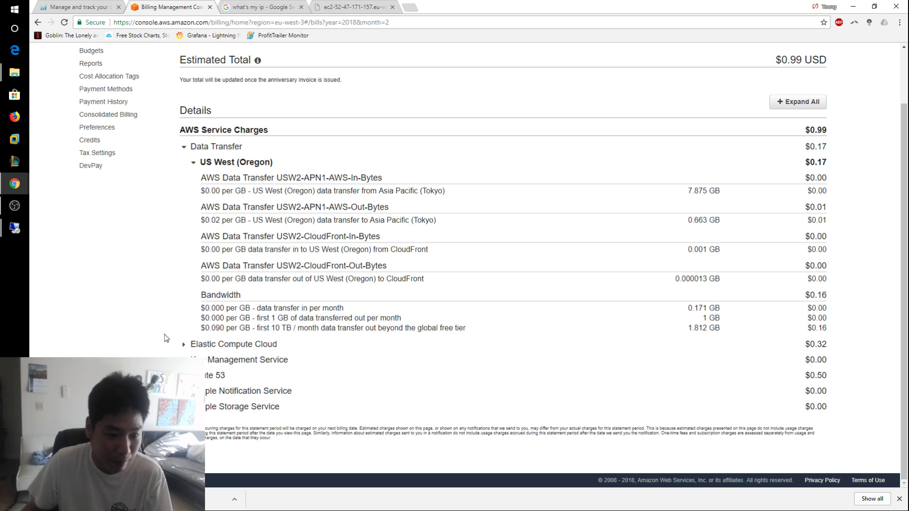
- Expand the Elastic Compute Cloud charges for US West (Oregon) and examine the hours billed for the unattached Elastic IP address
left_click(187, 351)
scroll(189, 350, "down", 1)
left_click(193, 343)
scroll(194, 347, "down", 2)
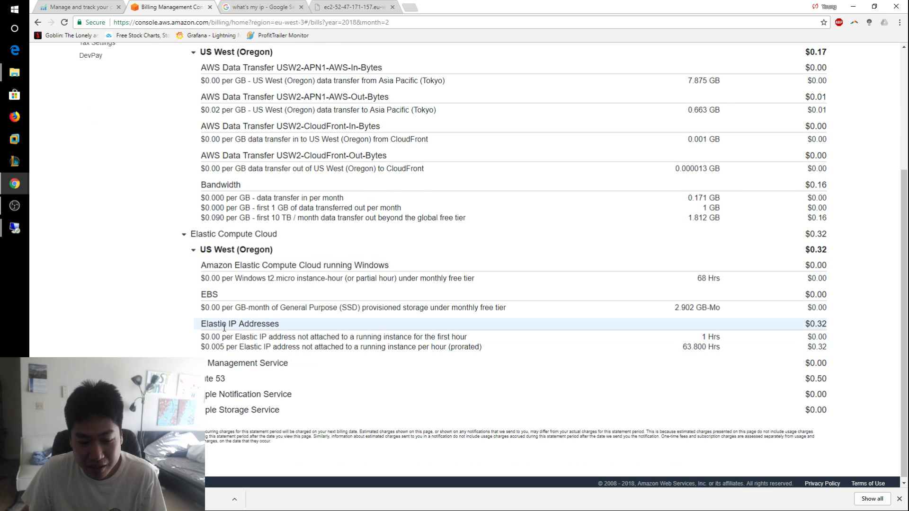
left_click_drag(742, 346, 666, 347)
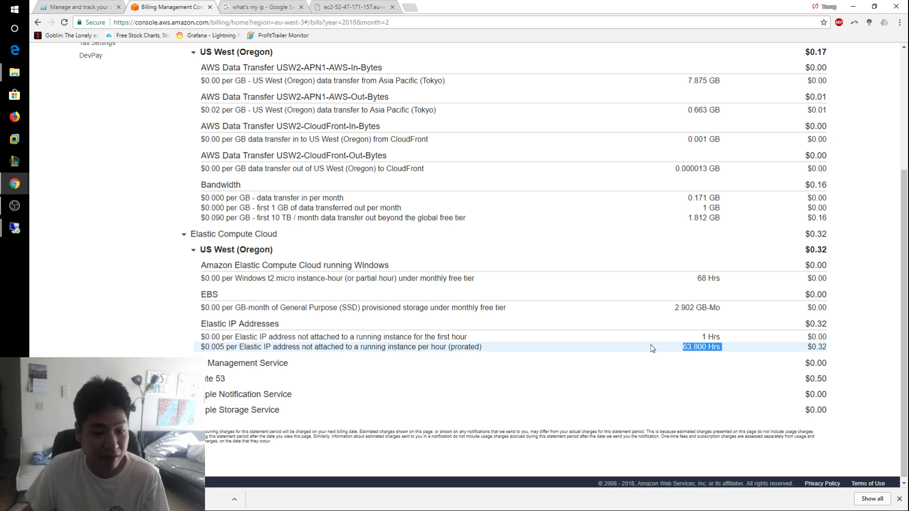
double_click(683, 351)
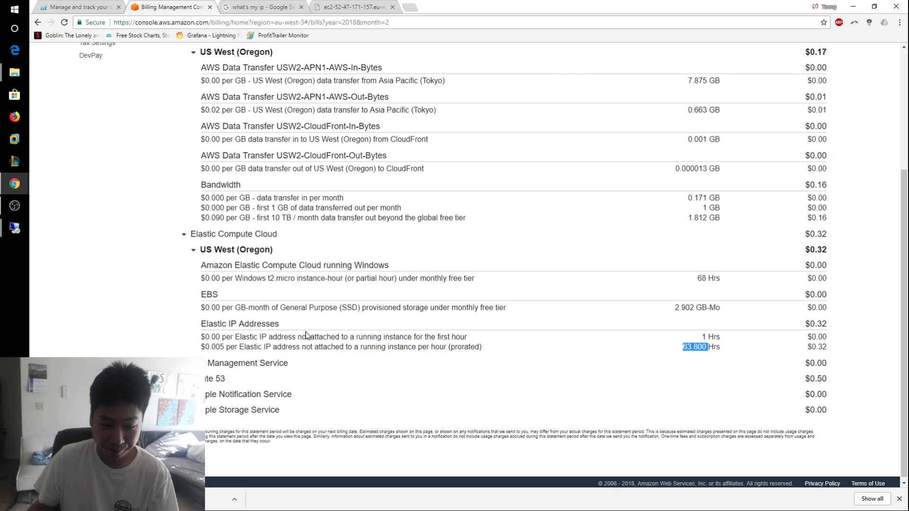
- Expand the Route 53 charges and review the bandwidth cost on the bill again
left_click(594, 378)
scroll(293, 404, "down", 1)
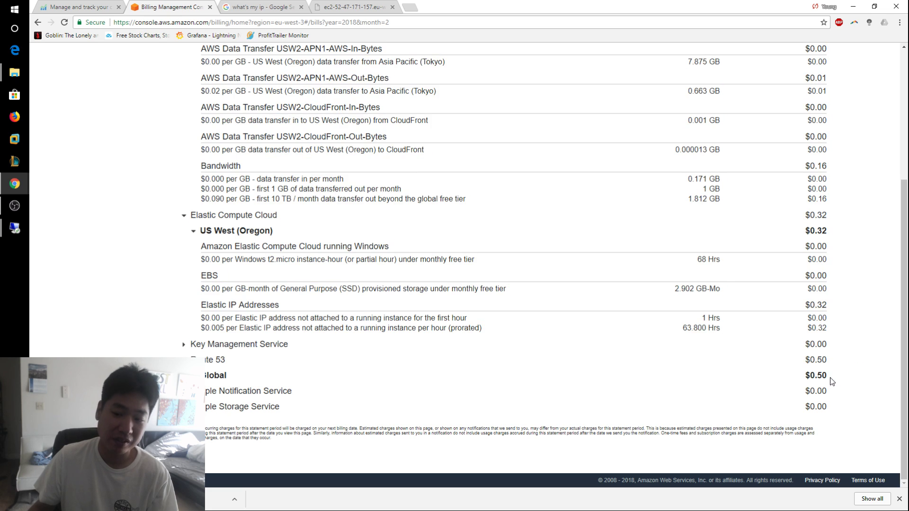
scroll(833, 382, "up", 2)
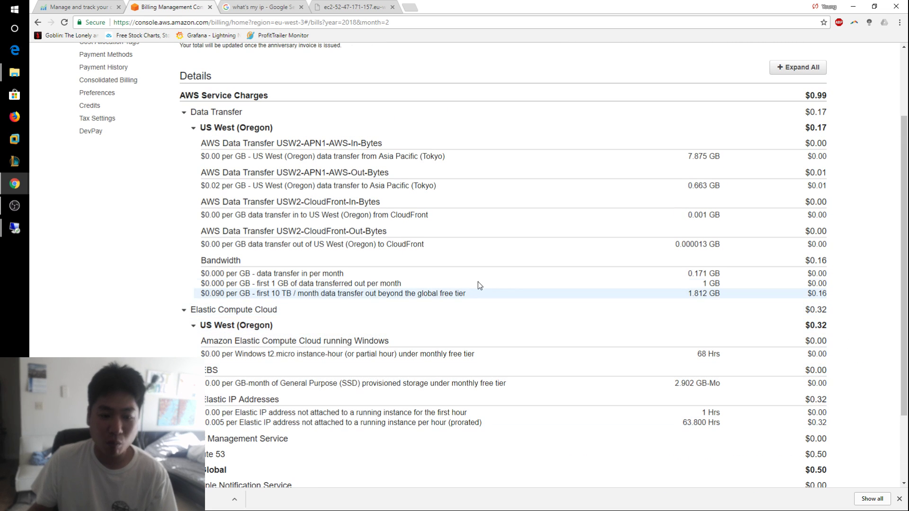
left_click_drag(832, 298, 817, 293)
left_click(838, 310)
left_click(825, 292)
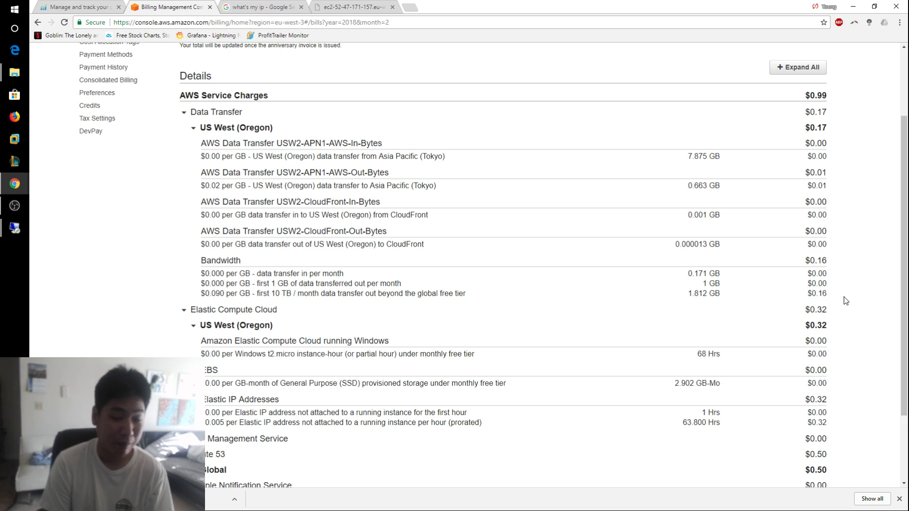
scroll(264, 76, "up", 2)
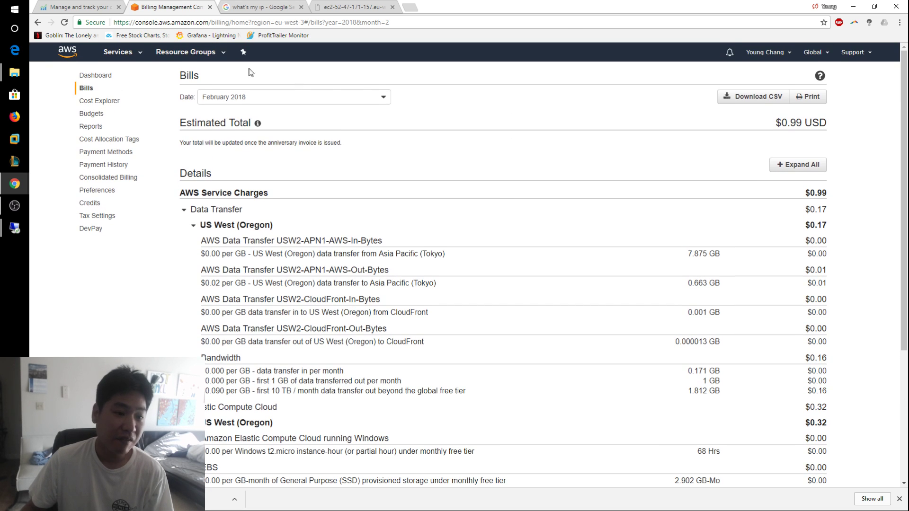
- Leave the billing pages for the EC2 console and open the list of running instances in the EU (Paris) region
left_click(104, 77)
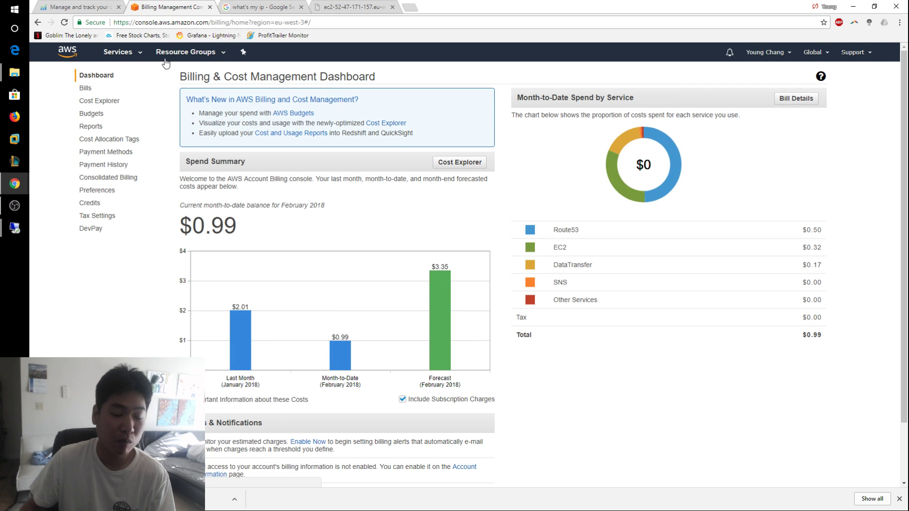
left_click(198, 53)
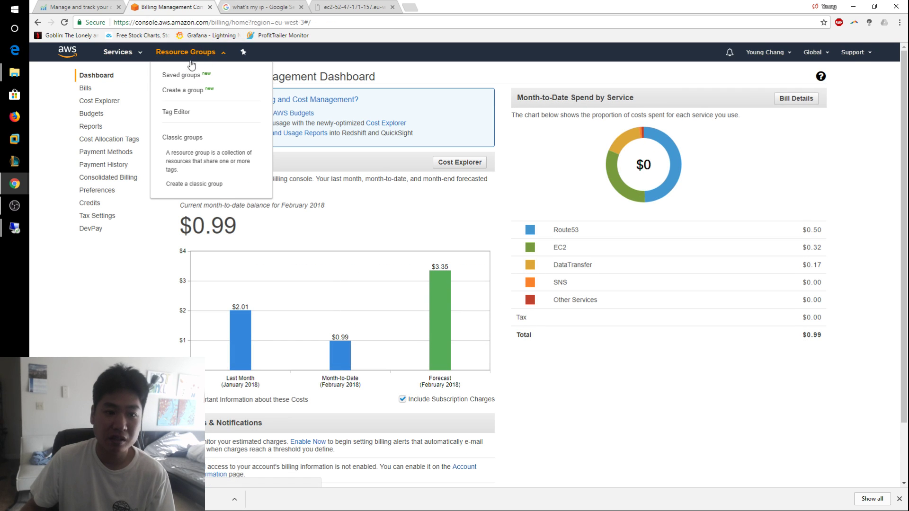
left_click(129, 55)
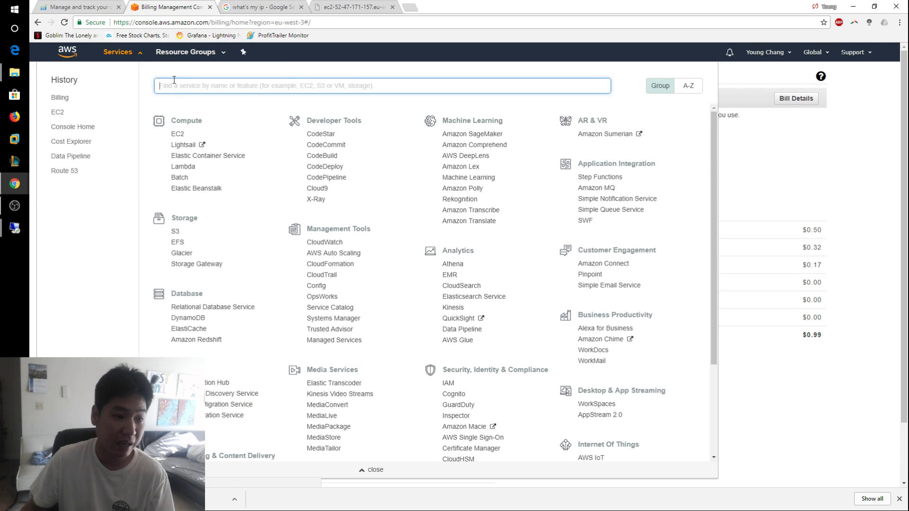
left_click(63, 116)
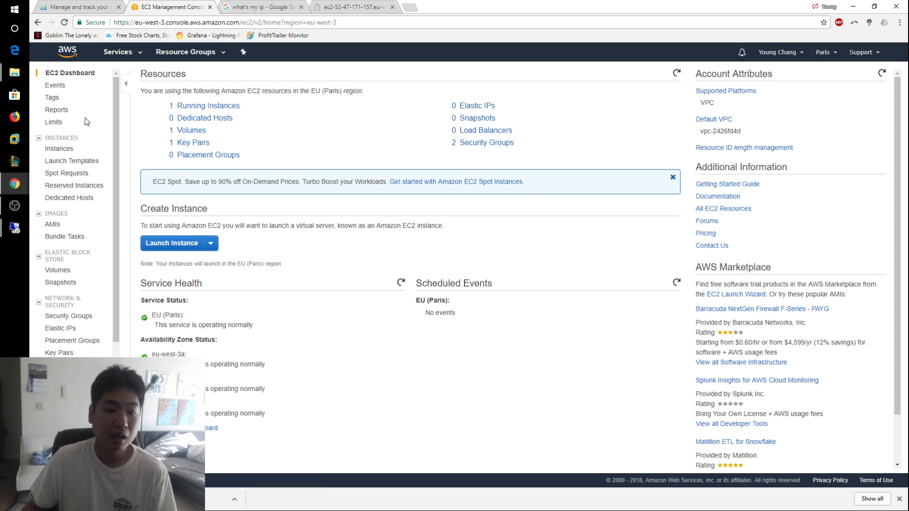
left_click(205, 110)
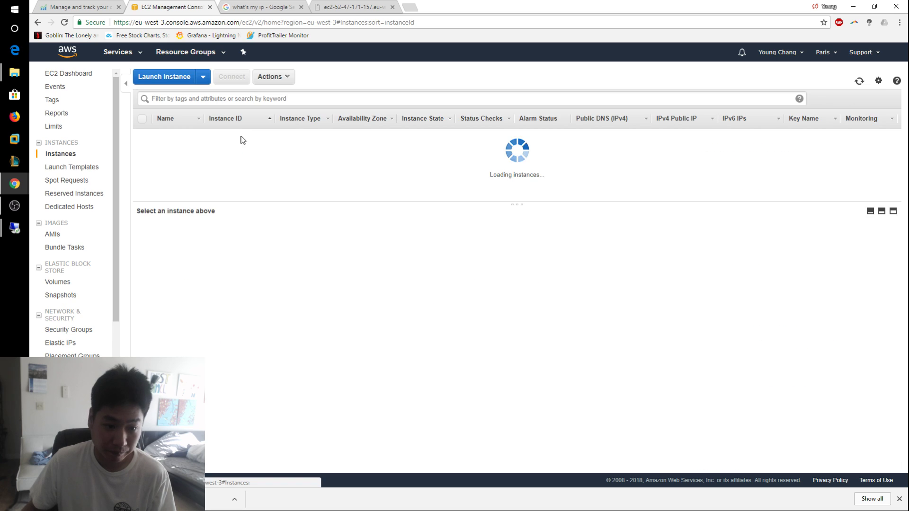
- Examine the instance settings, image and networking actions available for the running t2.micro instance in Paris
right_click(233, 135)
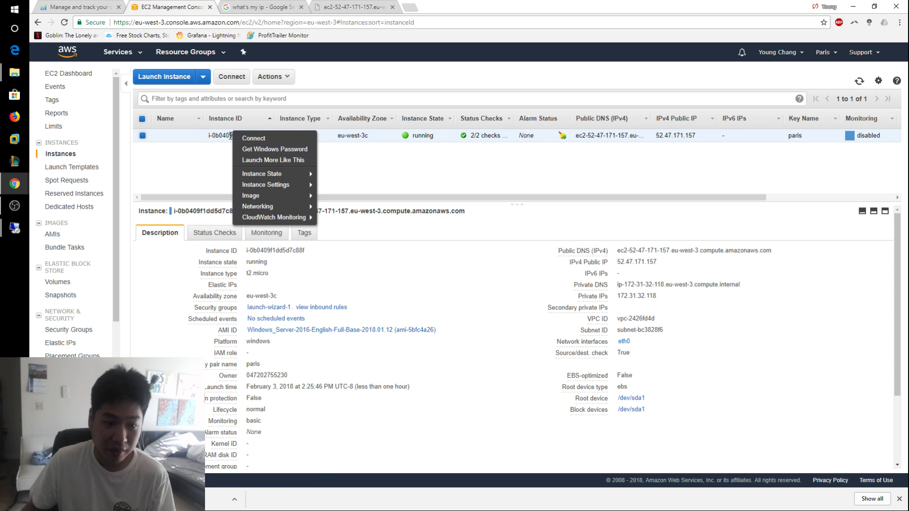
mouse_move(268, 192)
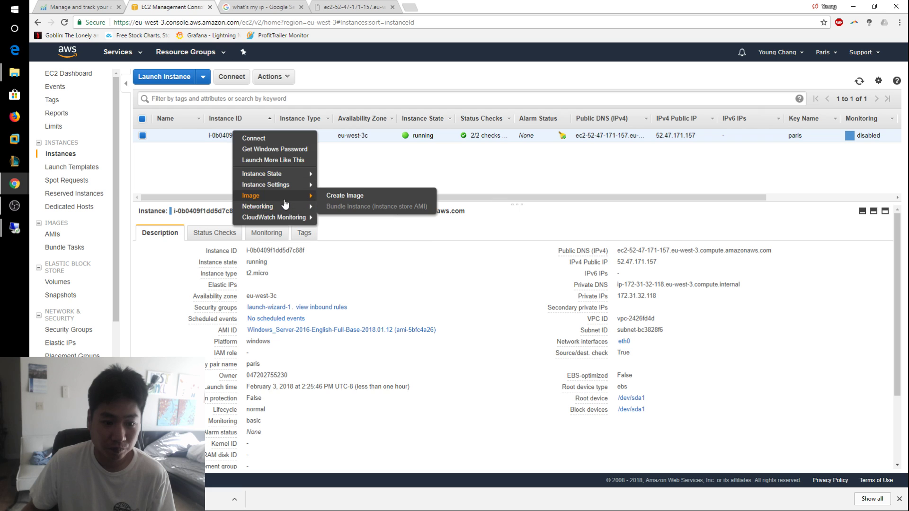
mouse_move(295, 186)
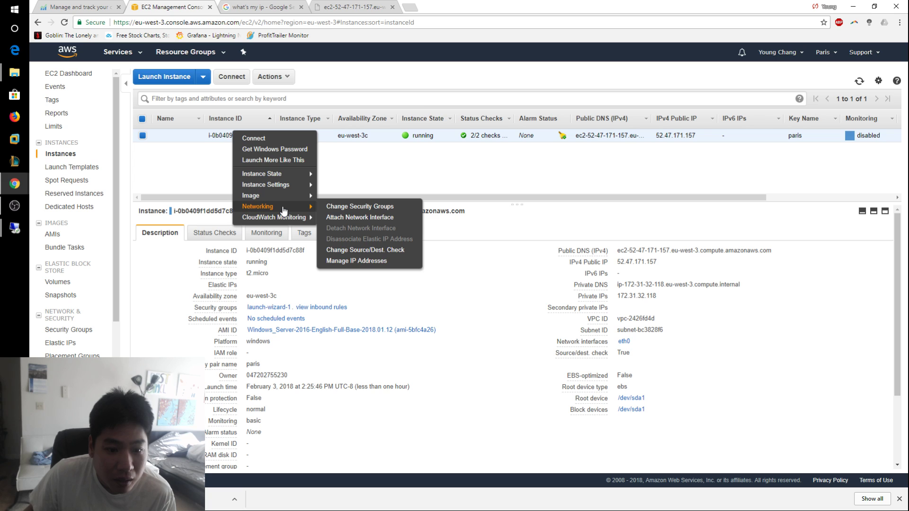
left_click(203, 187)
right_click(246, 132)
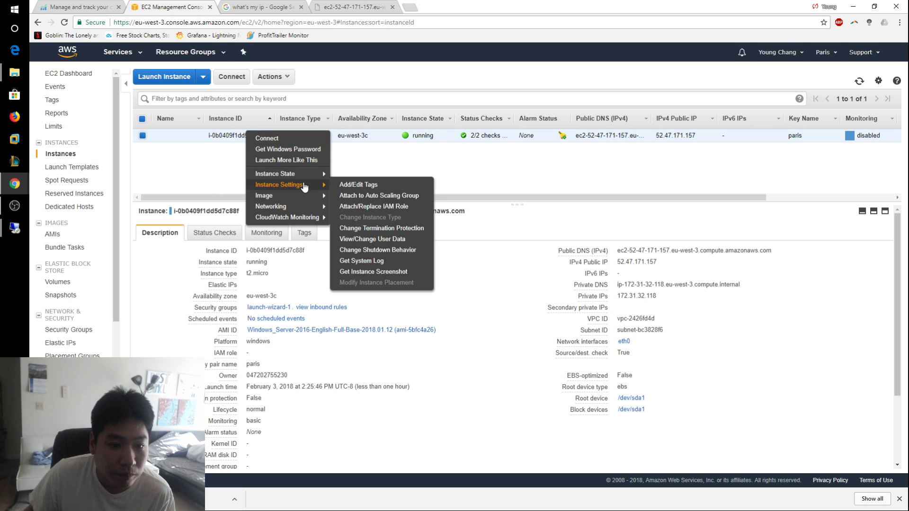
mouse_move(307, 186)
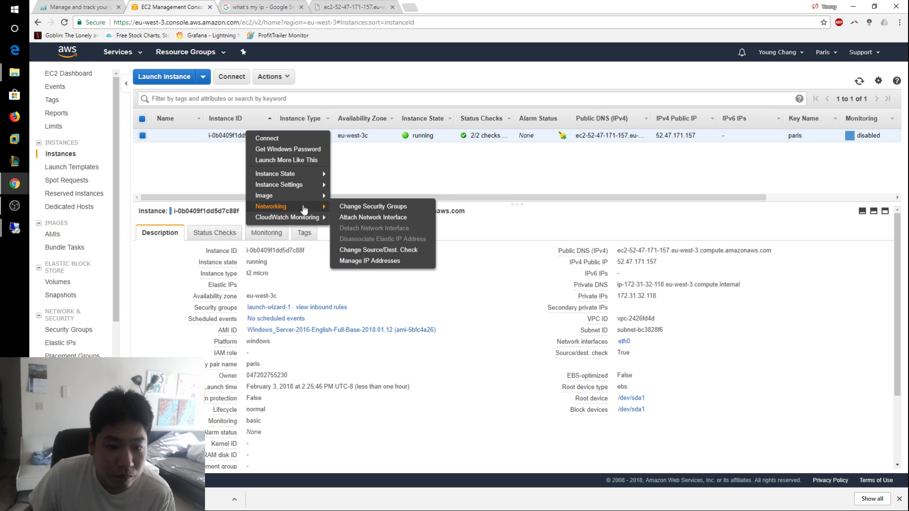
mouse_move(304, 221)
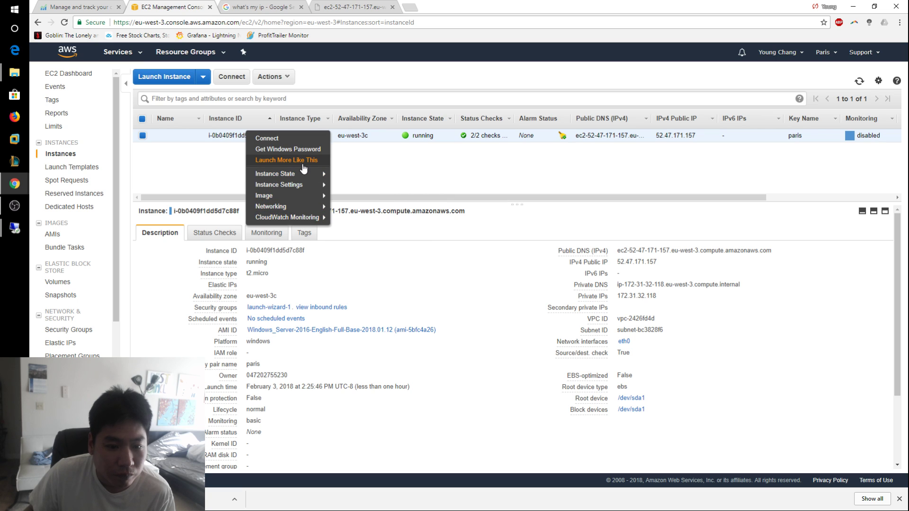
left_click(510, 278)
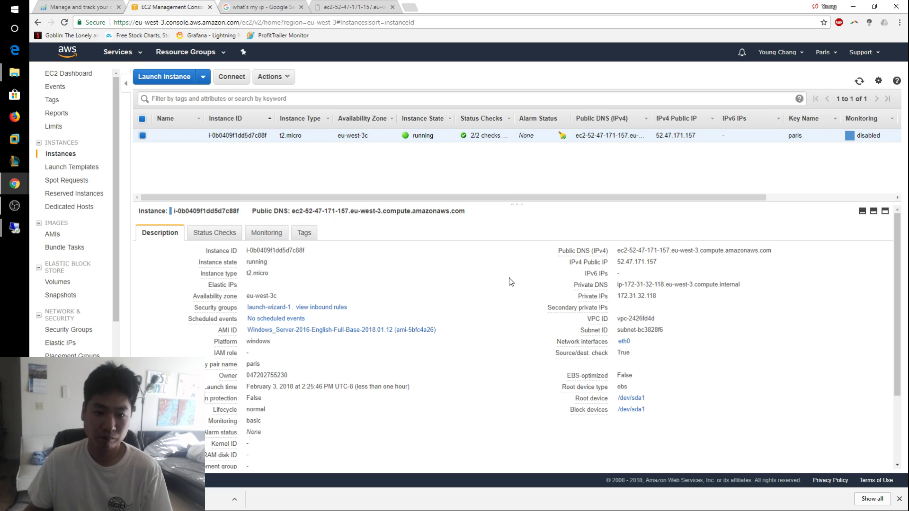
right_click(253, 138)
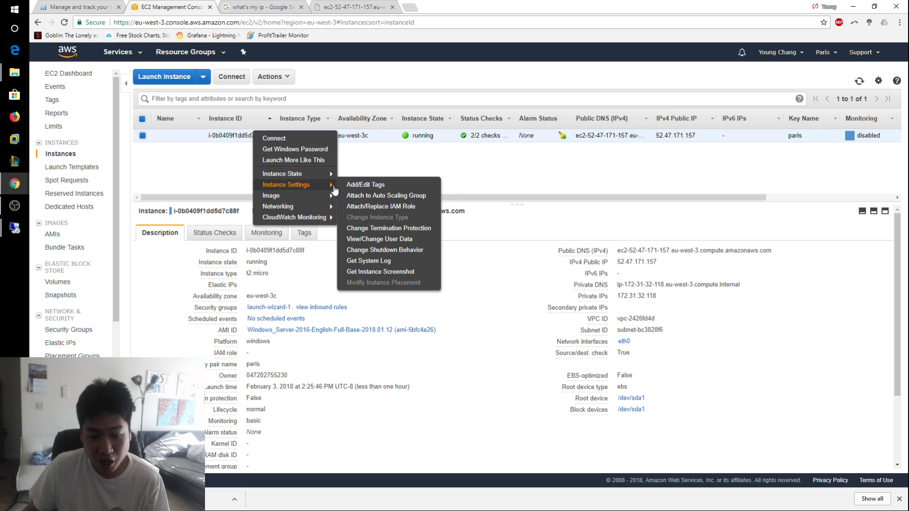
left_click(765, 140)
- Switch the region to US West (Oregon) and examine the instance settings available for the trading instance, including Change T2 Unlimited
left_click(824, 52)
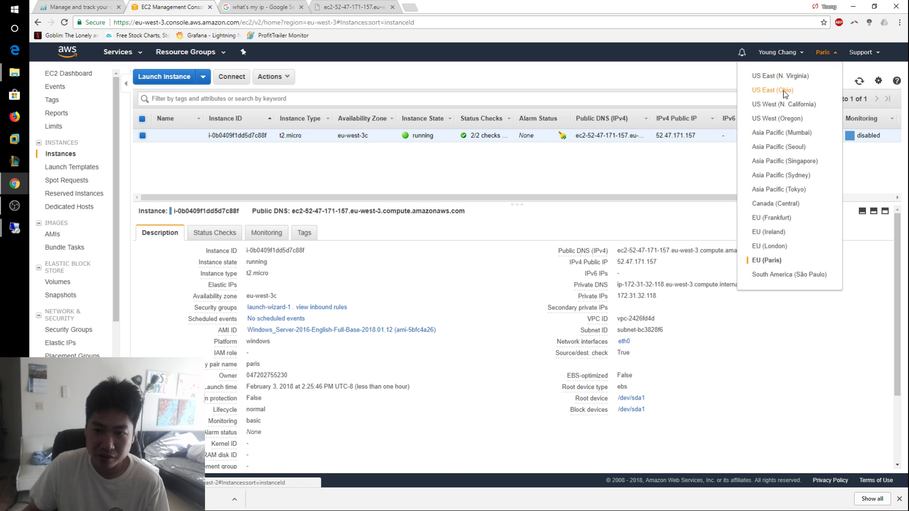
left_click(778, 90)
left_click(826, 56)
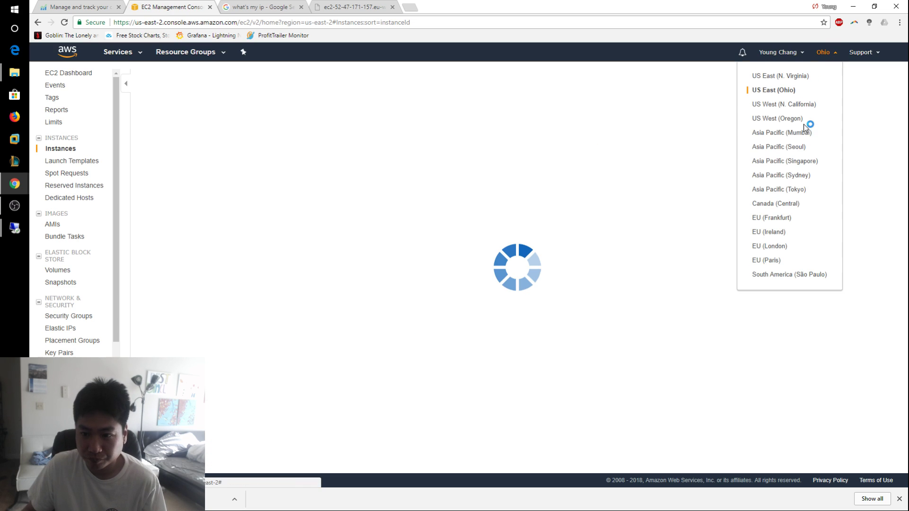
left_click(787, 118)
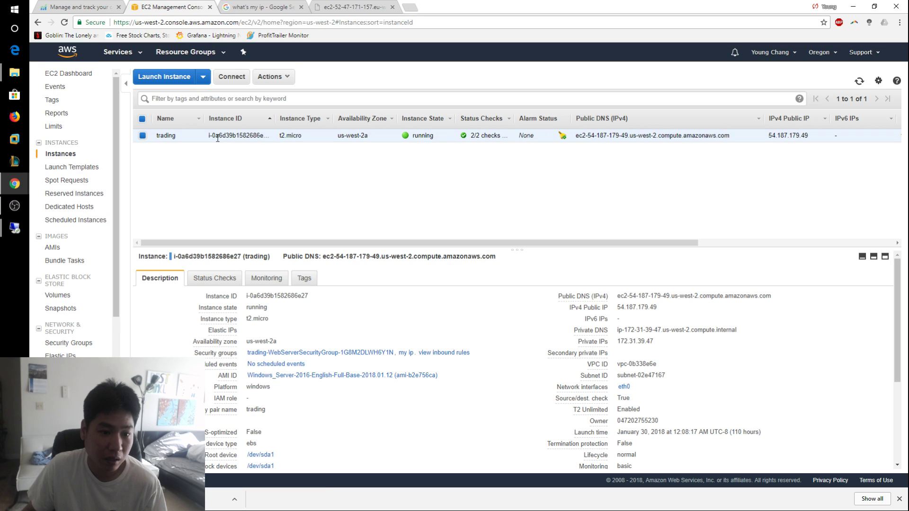
right_click(225, 139)
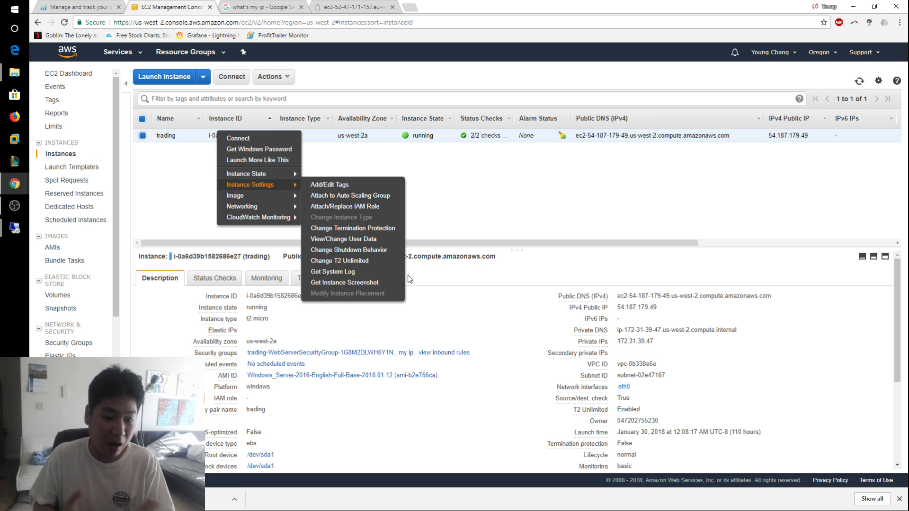
left_click(597, 179)
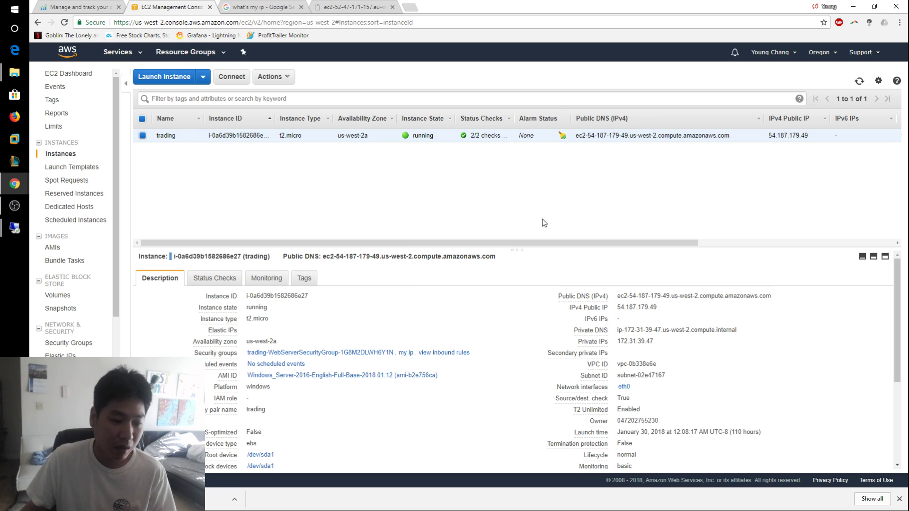